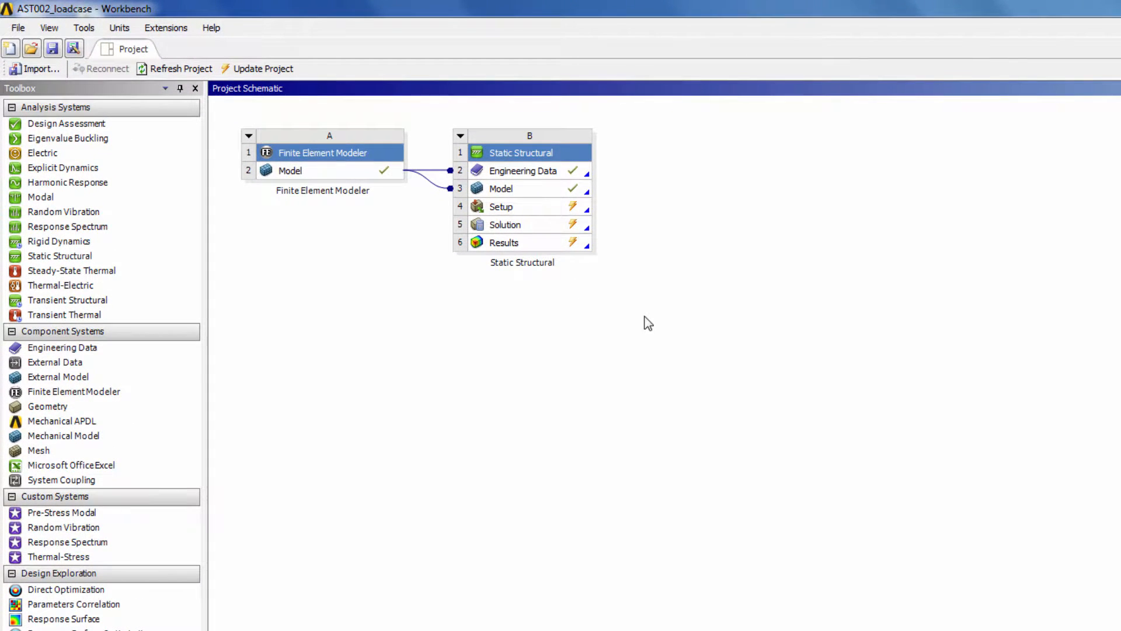
Load the GenesisSolver extension into the project
{"action": "left_click", "coordinate": [163, 27]}
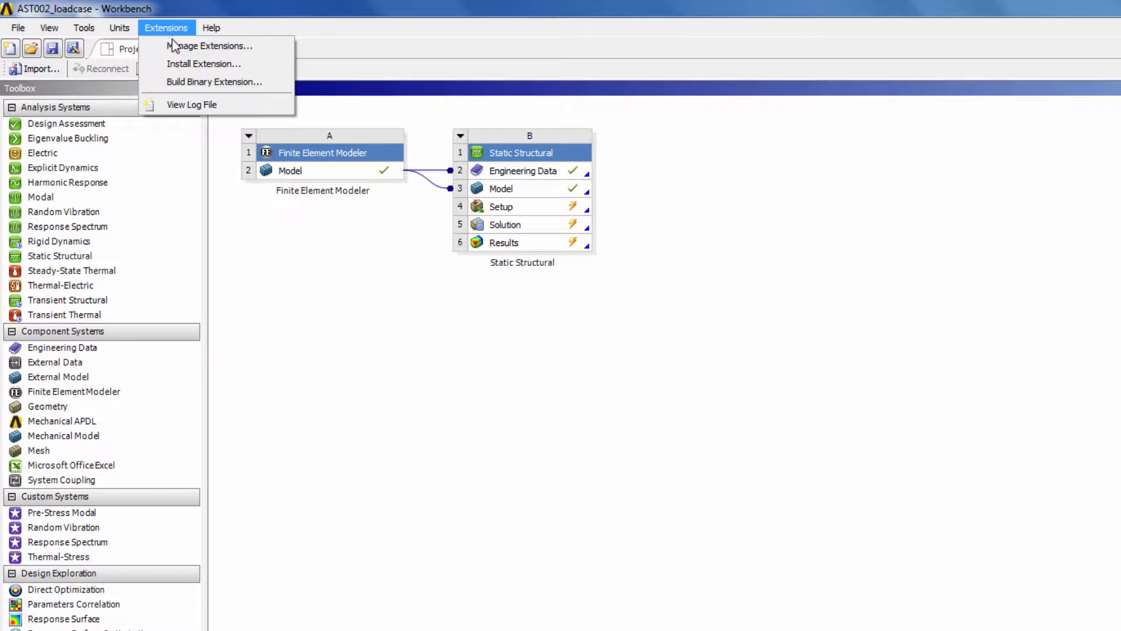
{"action": "left_click", "coordinate": [212, 43]}
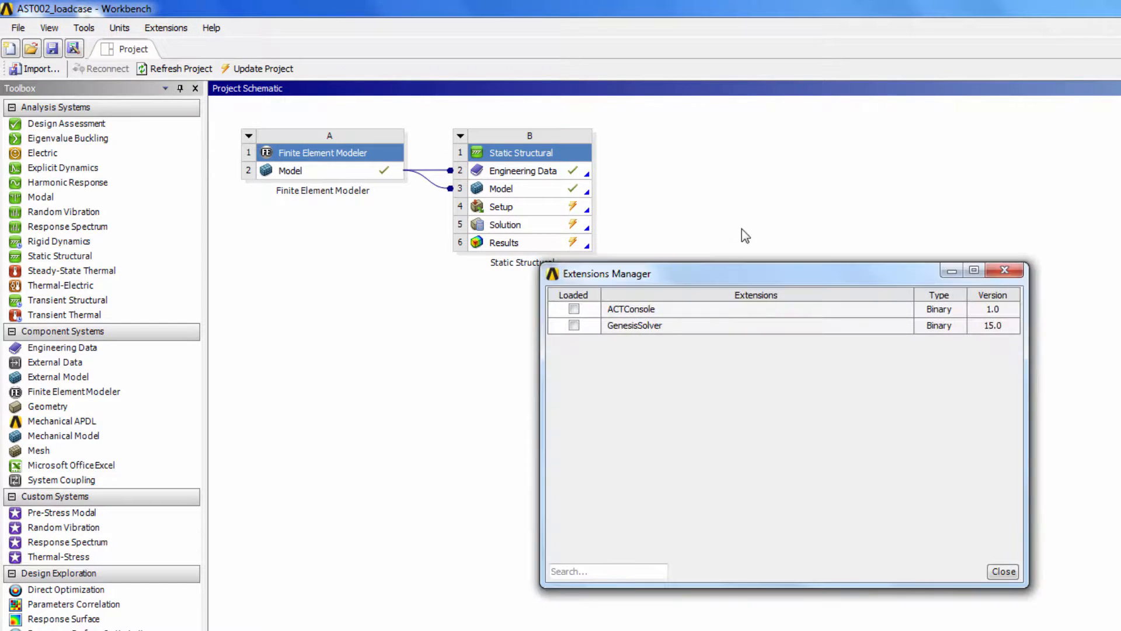
{"action": "left_click", "coordinate": [574, 325]}
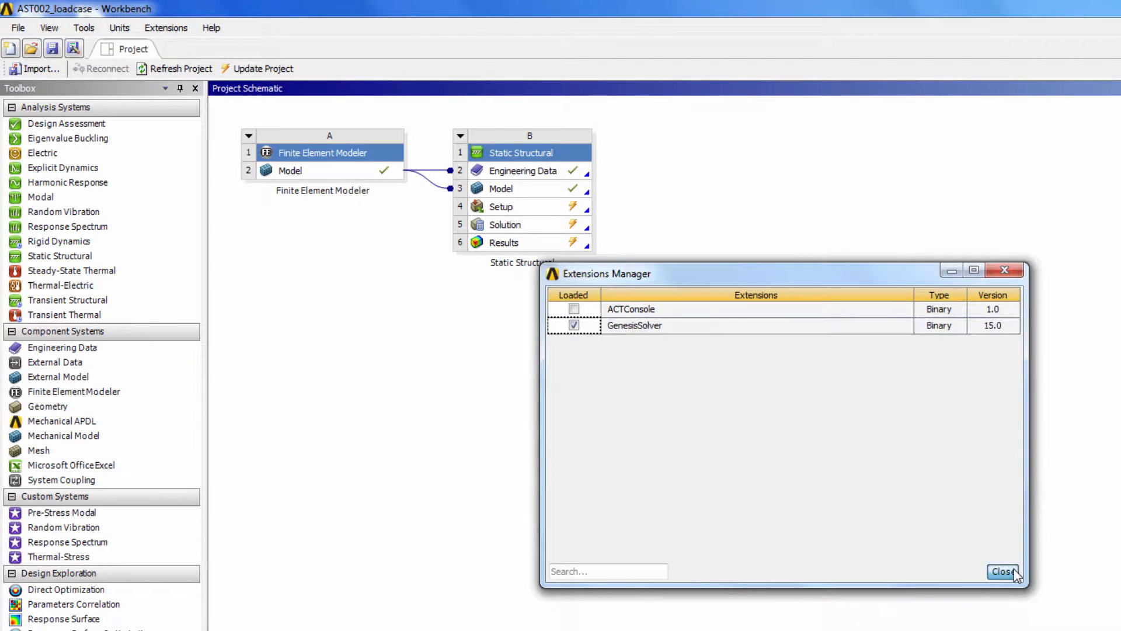
{"action": "left_click", "coordinate": [1003, 571]}
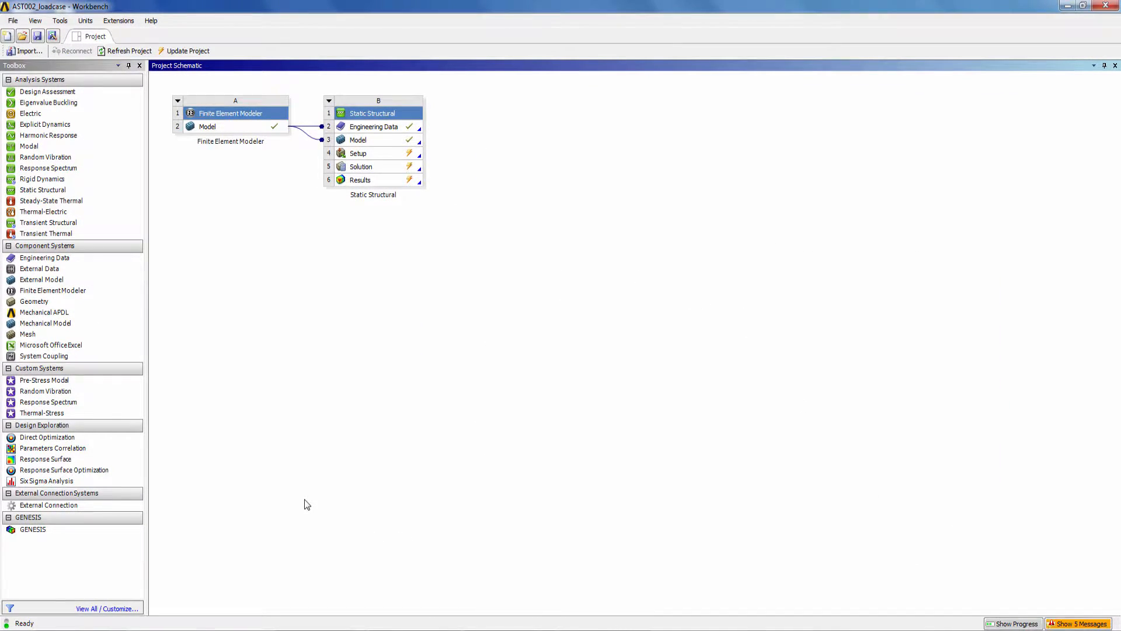
Add a GENESIS system that shares the Static Structural system's engineering data and model, and open its setup
{"action": "left_click", "coordinate": [16, 531]}
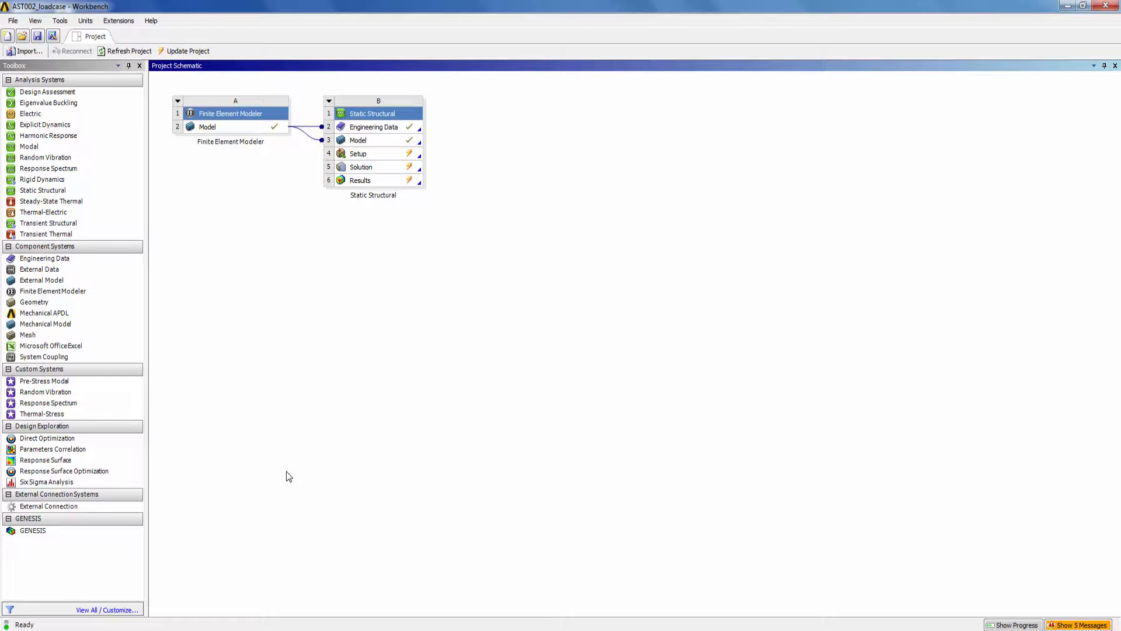
{"action": "double_click", "coordinate": [376, 140]}
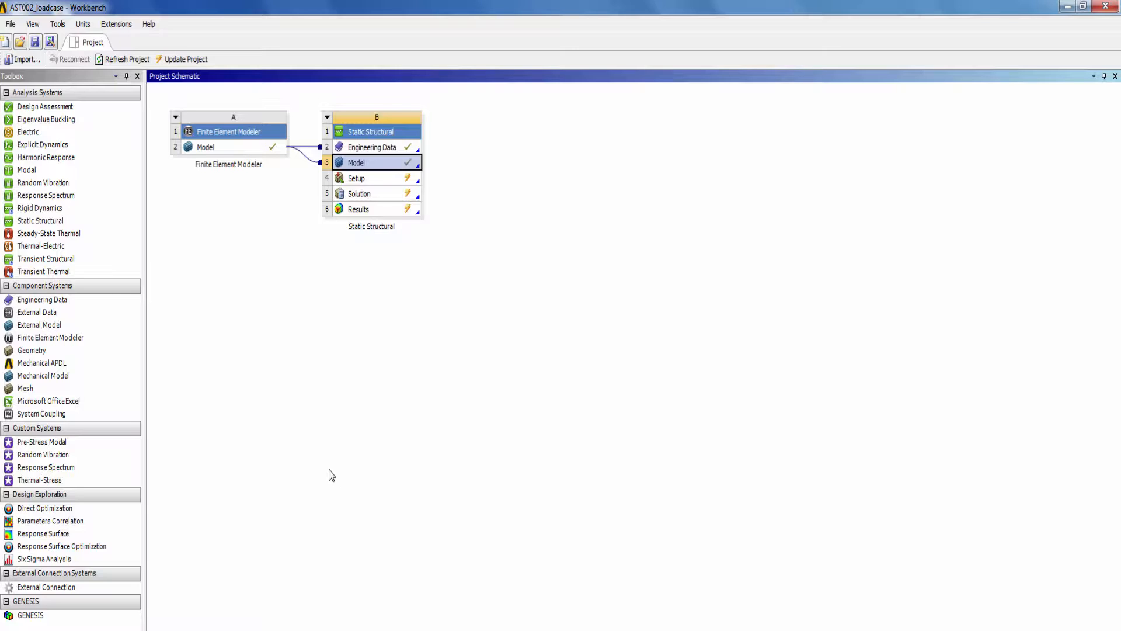
{"action": "left_click_drag", "start_coordinate": [39, 617], "coordinate": [387, 162]}
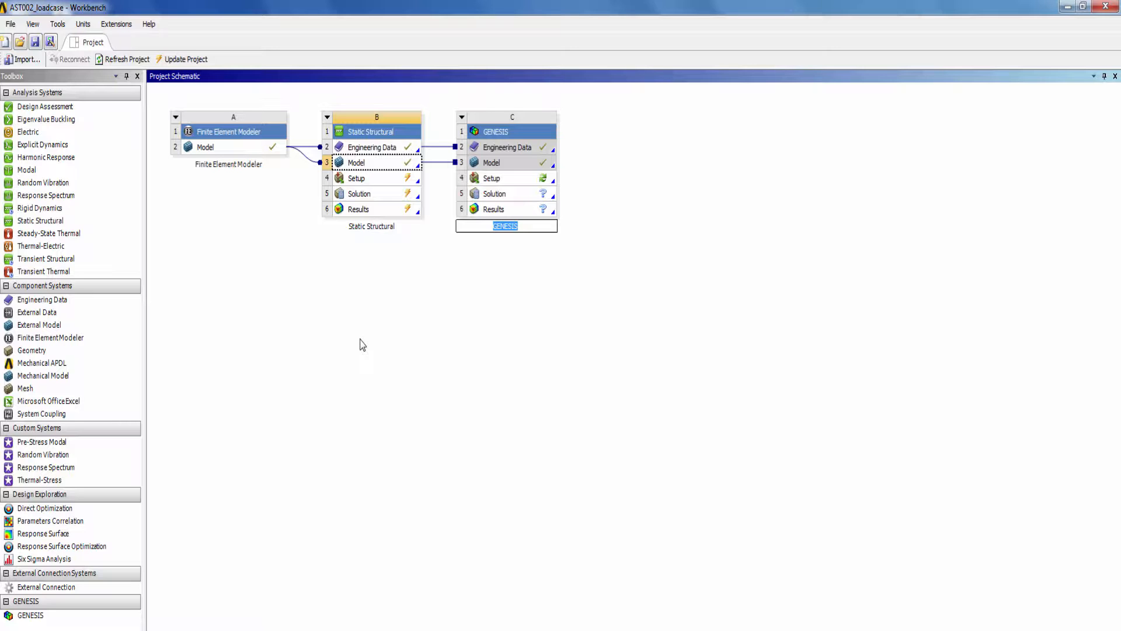
{"action": "double_click", "coordinate": [528, 175]}
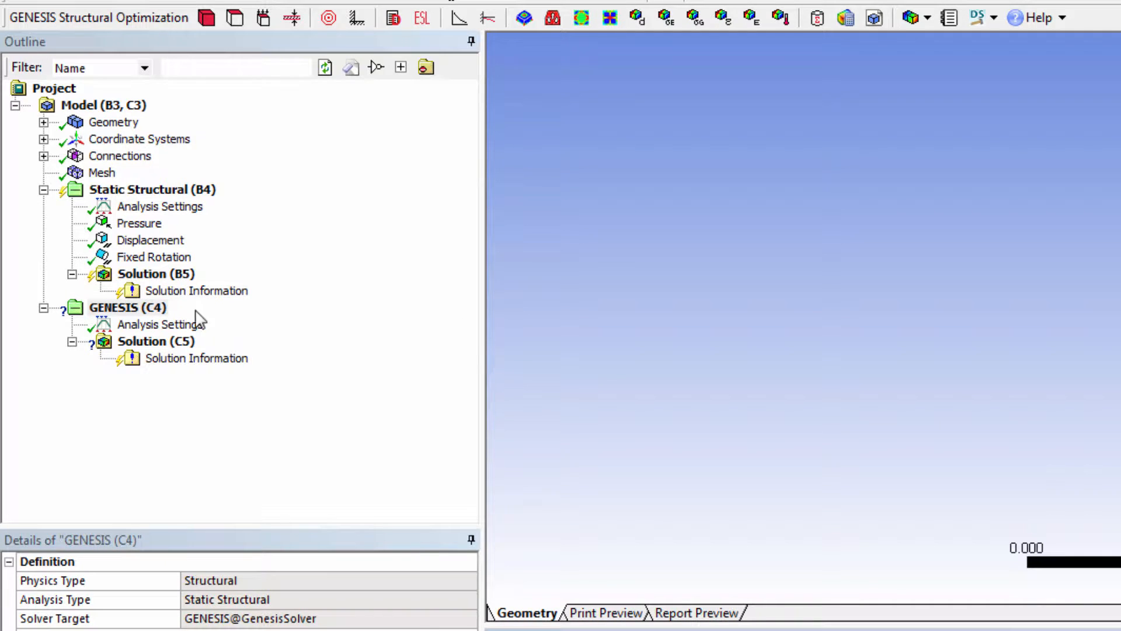
Set the maximum optimization cycles to 20 in the GENESIS analysis settings
{"action": "left_click", "coordinate": [173, 328]}
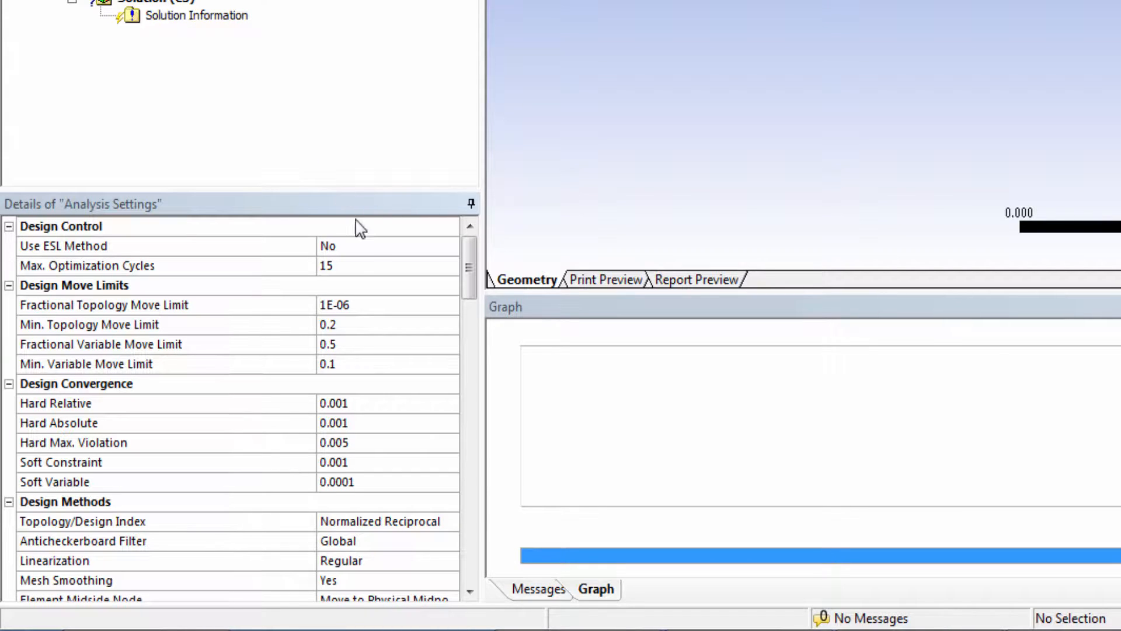
{"action": "left_click", "coordinate": [354, 264]}
{"action": "type", "text": "20"}
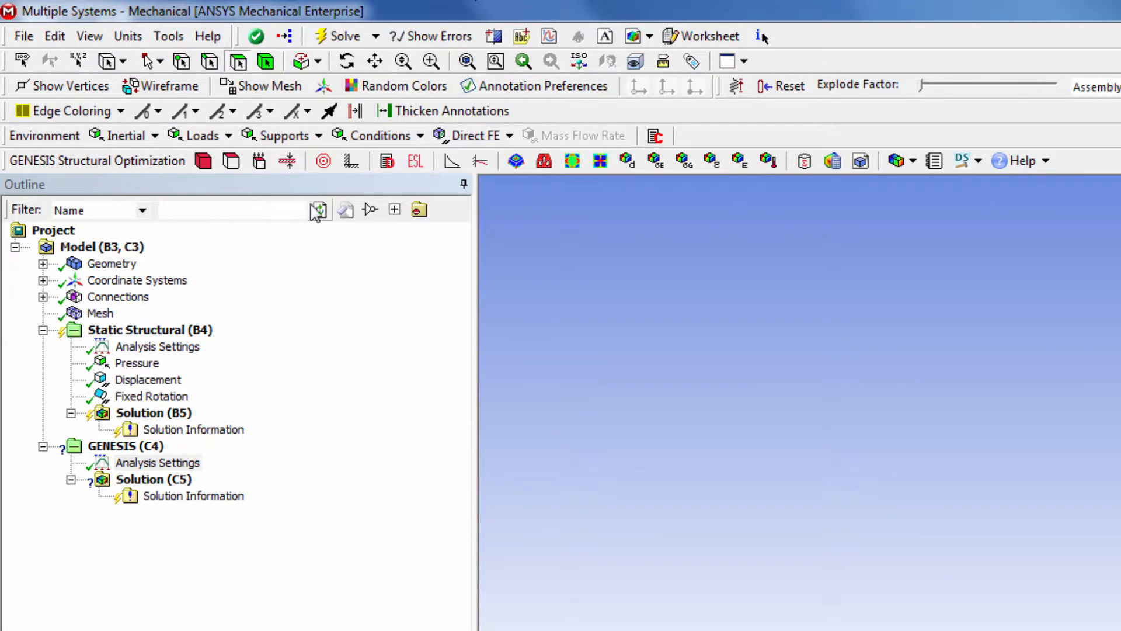
Add a Sizing/Topometry design region to the GENESIS analysis and scope it to all bodies of the model
{"action": "left_click", "coordinate": [287, 163]}
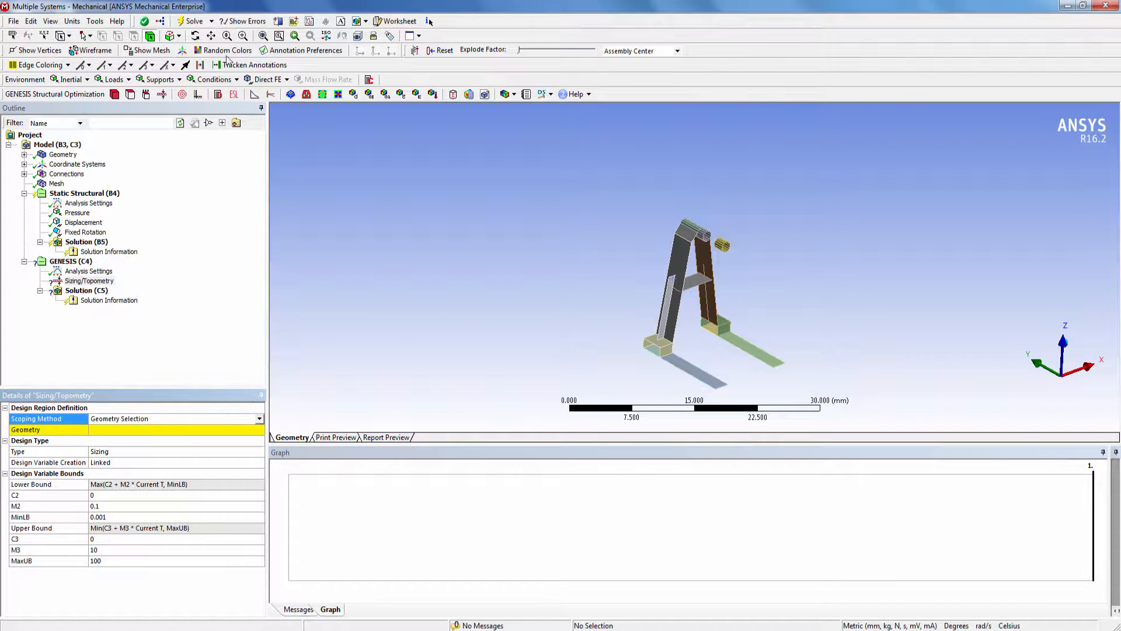
{"action": "left_click", "coordinate": [676, 257]}
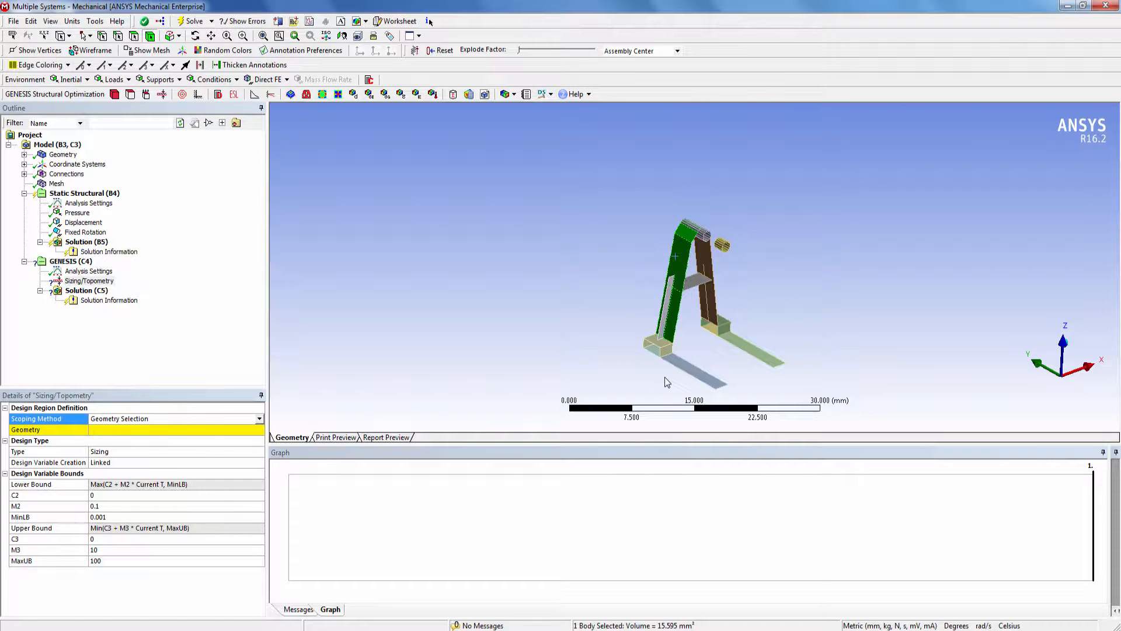
{"action": "key", "text": "ctrl+a"}
{"action": "left_click", "coordinate": [126, 430]}
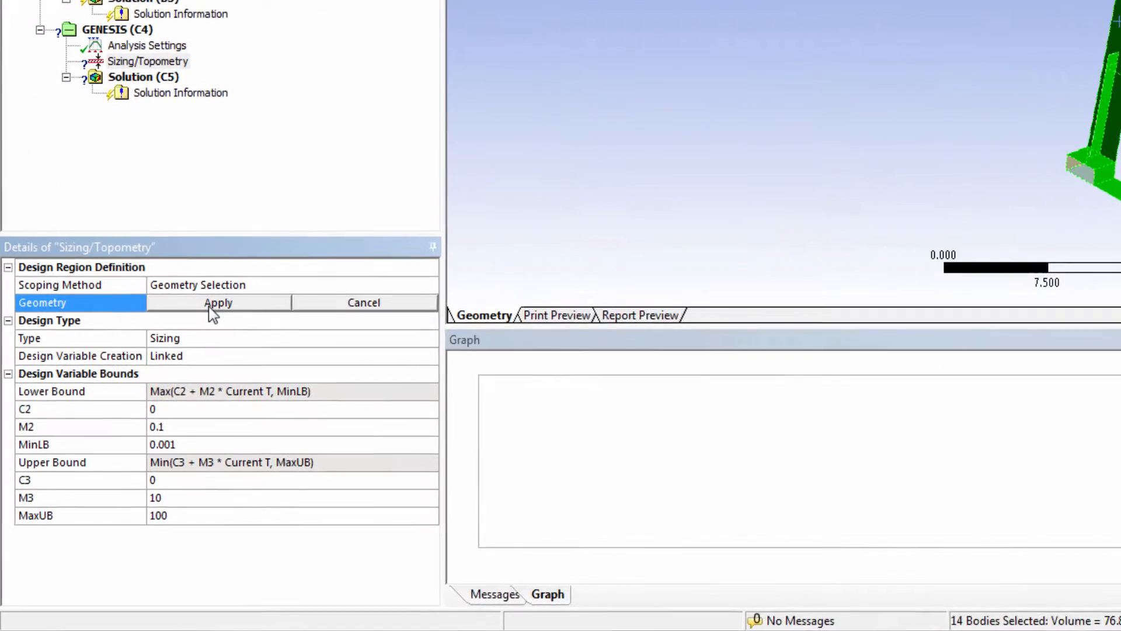
{"action": "left_click", "coordinate": [211, 304]}
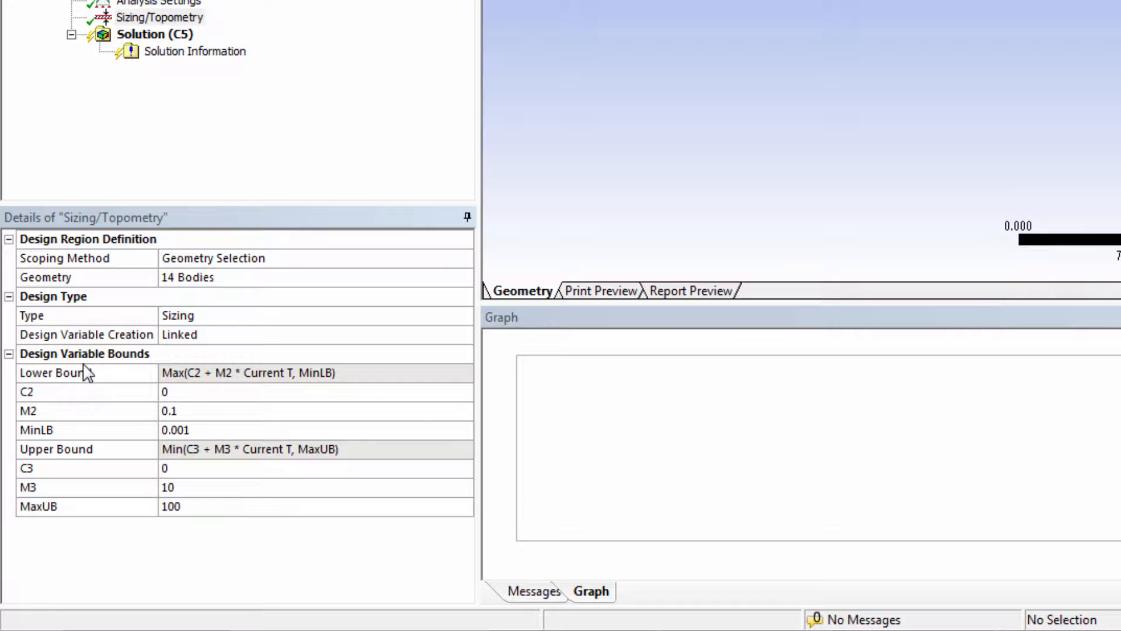
Set the design variable creation of the Sizing/Topometry region to Independent
{"action": "left_click", "coordinate": [270, 337]}
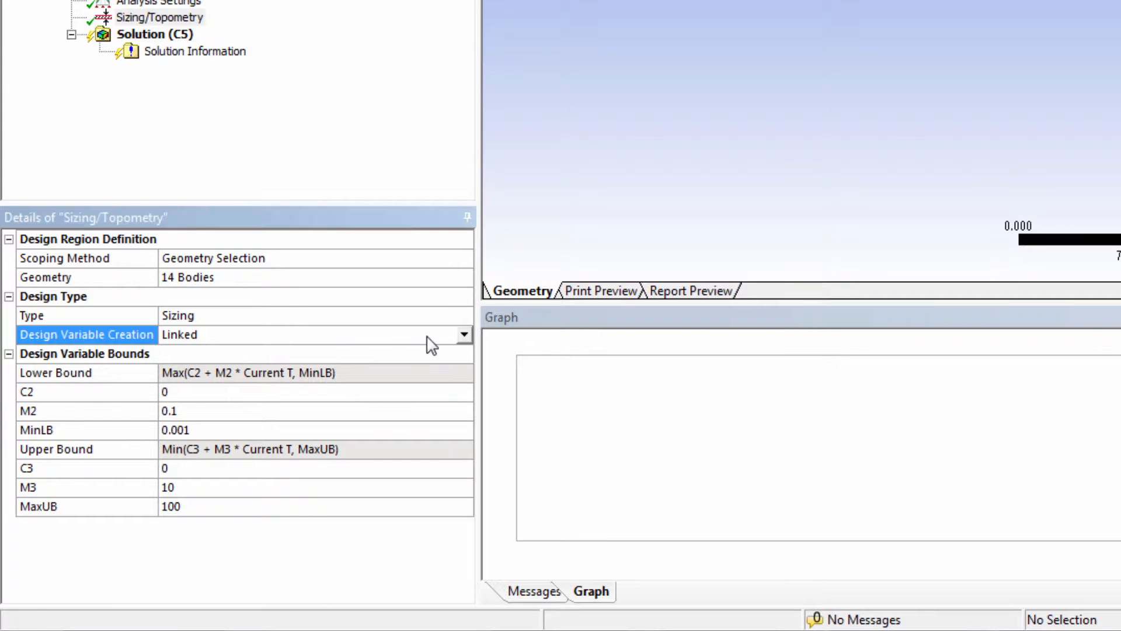
{"action": "left_click", "coordinate": [462, 336]}
{"action": "left_click", "coordinate": [256, 366]}
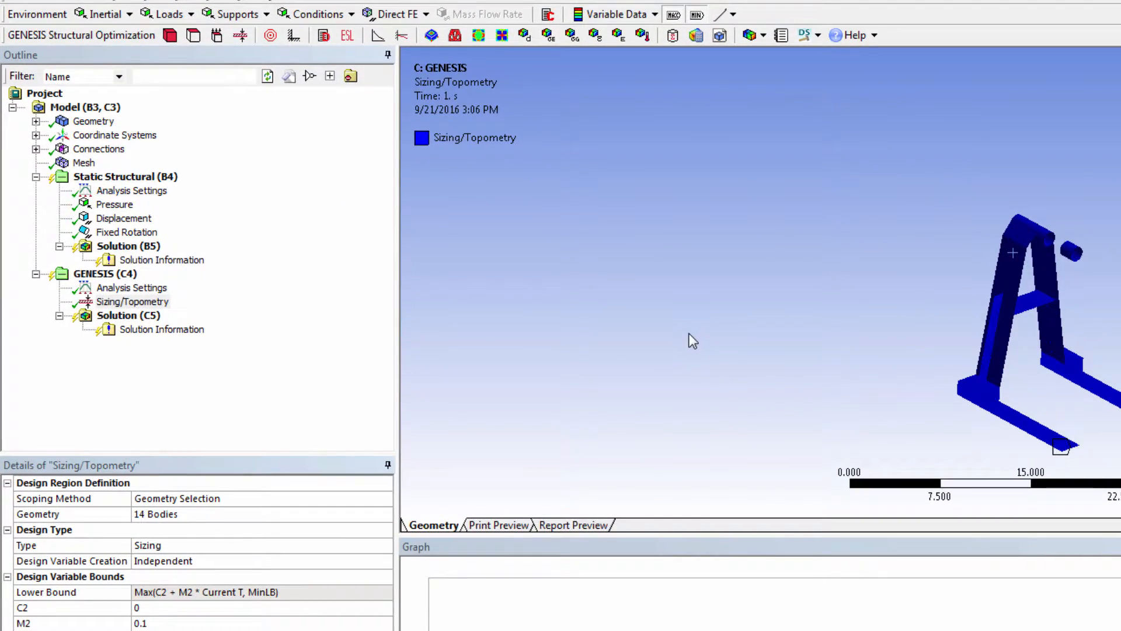
Add an optimization objective that minimizes the Mass response of the entire model
{"action": "left_click", "coordinate": [270, 35]}
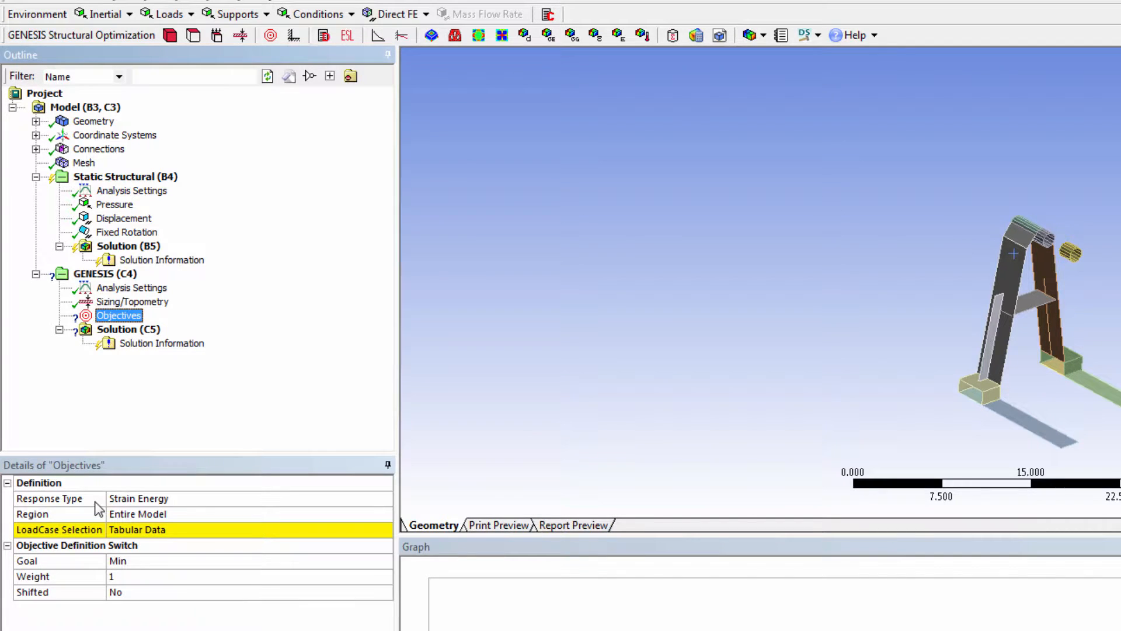
{"action": "left_click", "coordinate": [286, 502]}
{"action": "left_click", "coordinate": [385, 498]}
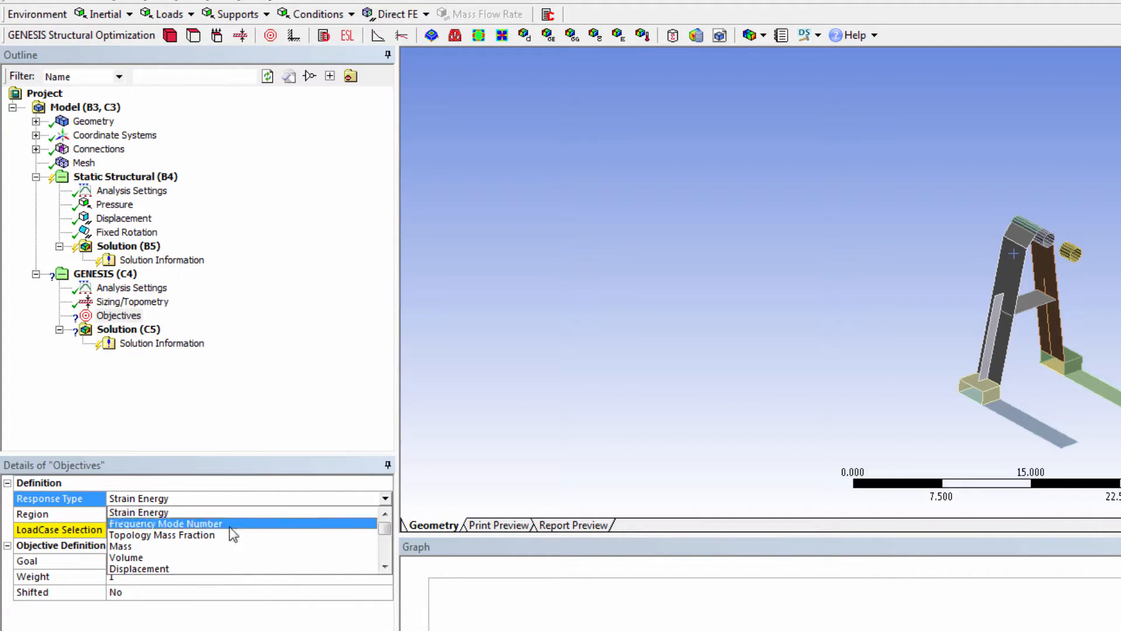
{"action": "left_click", "coordinate": [166, 546]}
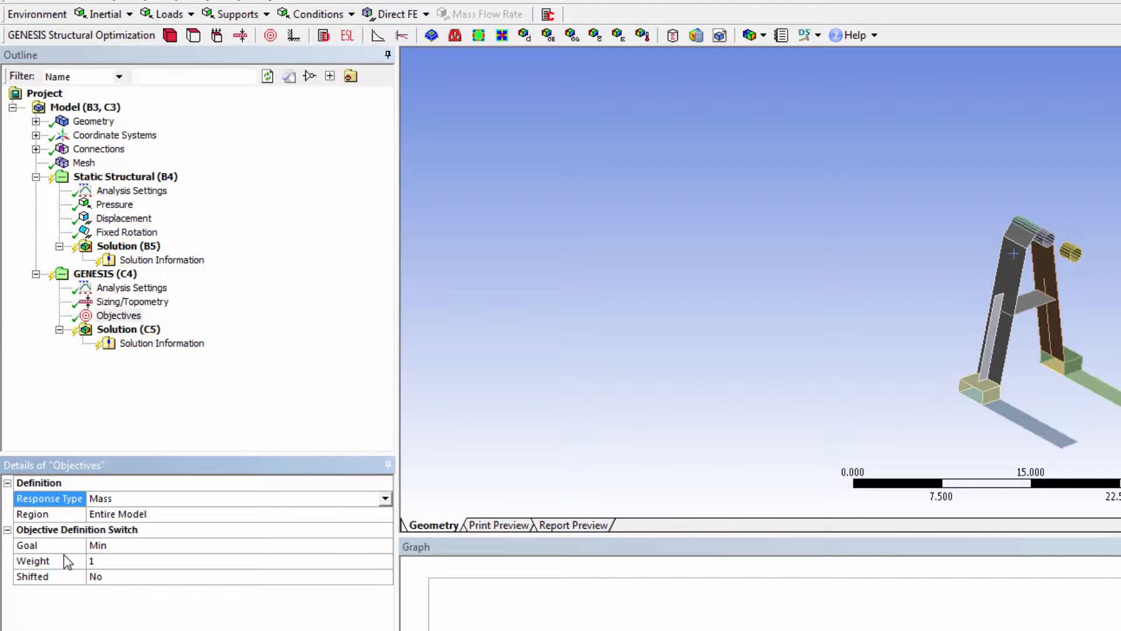
{"action": "left_click", "coordinate": [210, 546]}
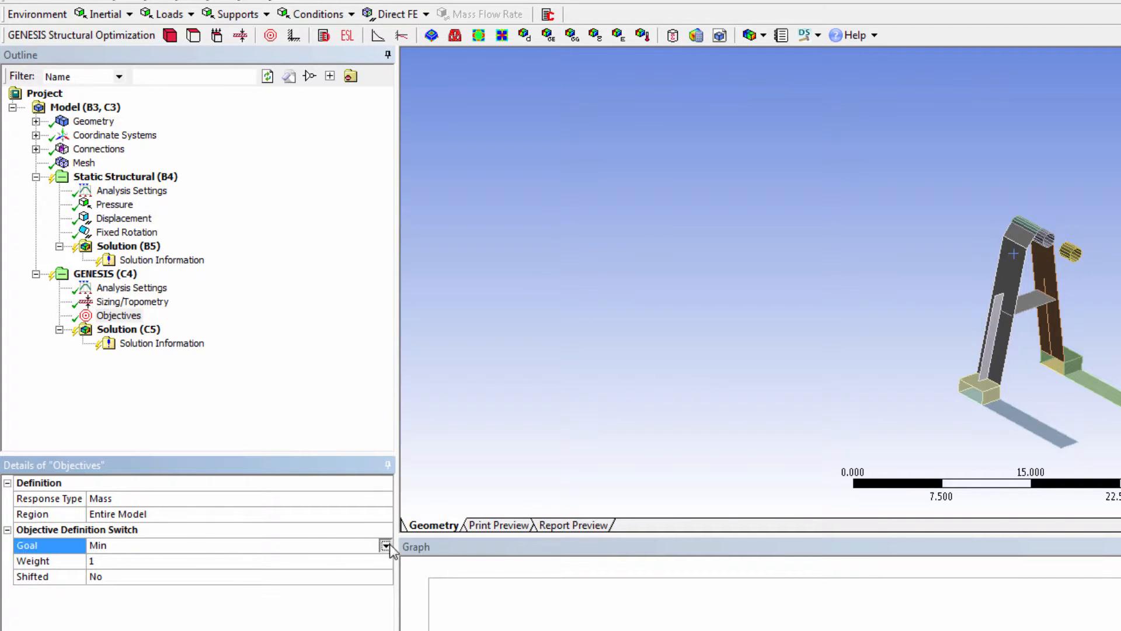
{"action": "left_click", "coordinate": [389, 545]}
{"action": "left_click", "coordinate": [145, 571]}
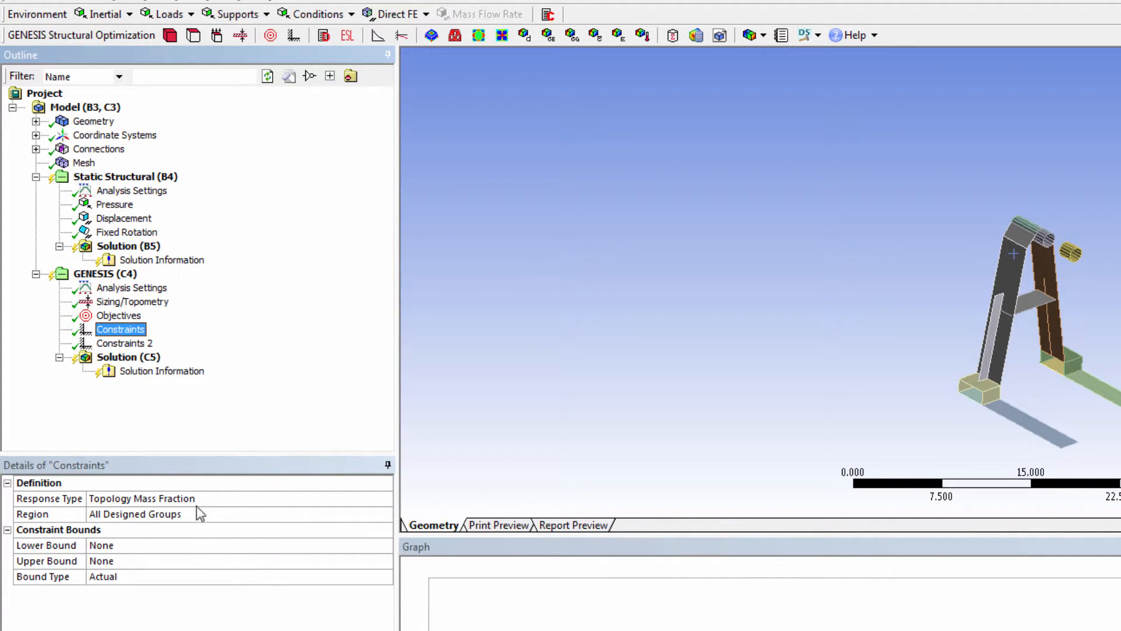
Set the response type of the first constraint to Stress
{"action": "left_click", "coordinate": [370, 501]}
{"action": "left_click", "coordinate": [384, 498]}
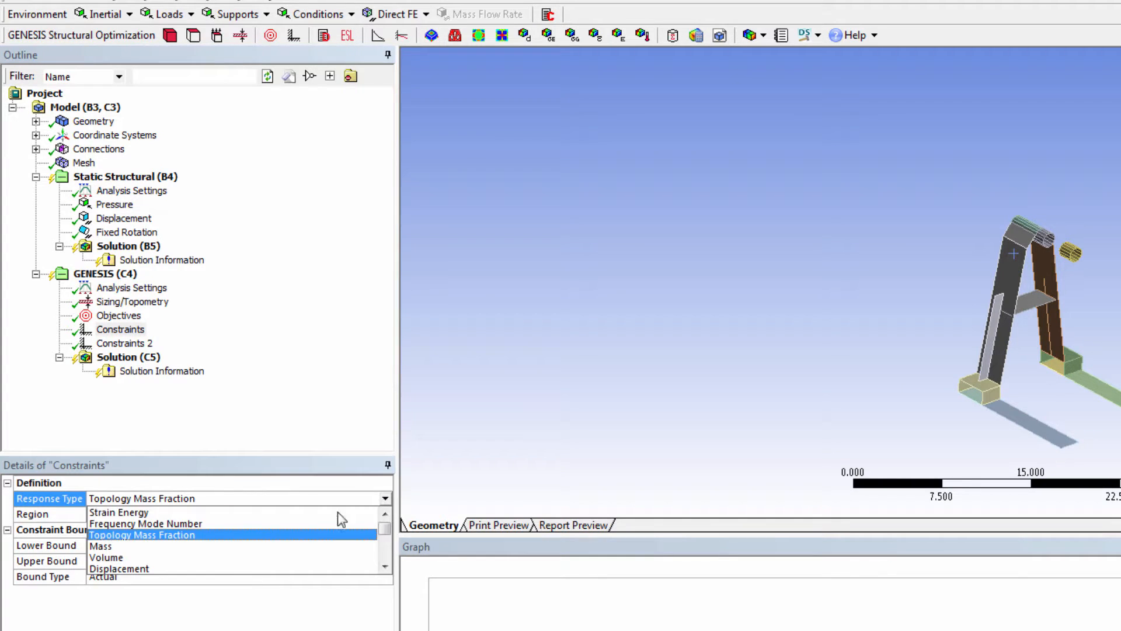
{"action": "scroll", "coordinate": [175, 554], "scroll_direction": "down", "scroll_amount": 3}
{"action": "scroll", "coordinate": [139, 562], "scroll_direction": "down", "scroll_amount": 5}
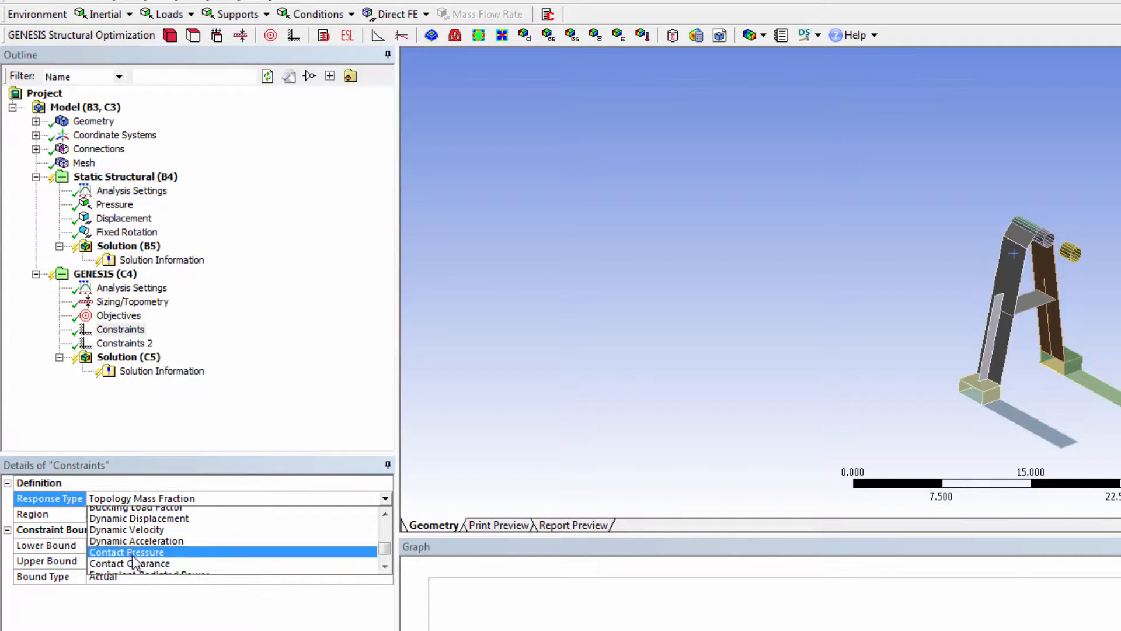
{"action": "left_click", "coordinate": [122, 544]}
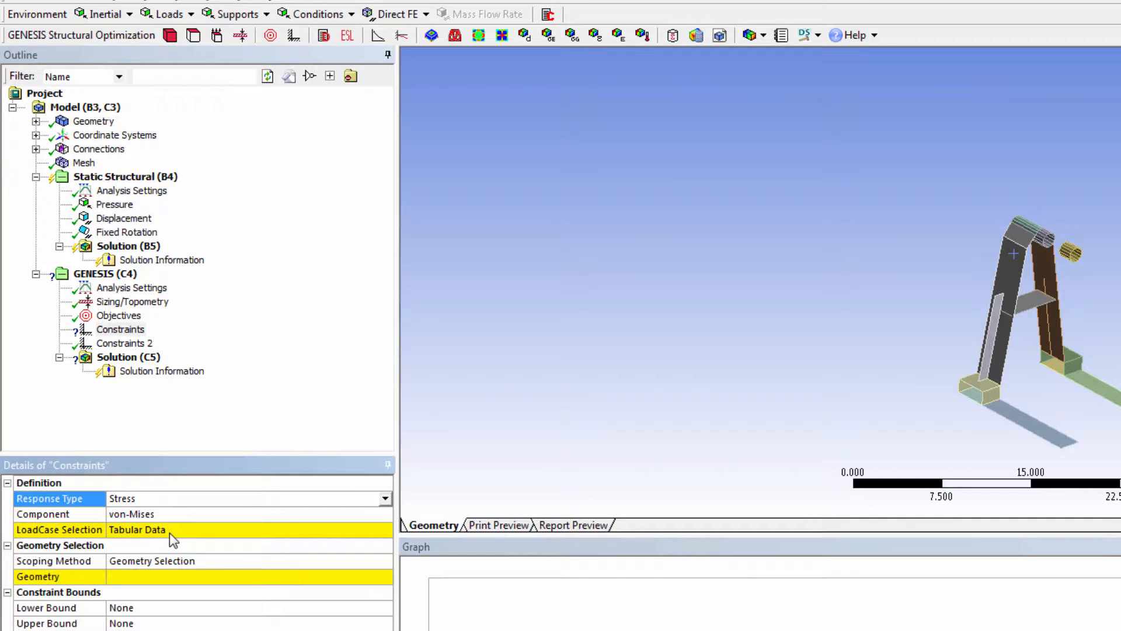
Include the Static Structural load case in the stress constraint and scope the constraint to all bodies
{"action": "left_click", "coordinate": [170, 534]}
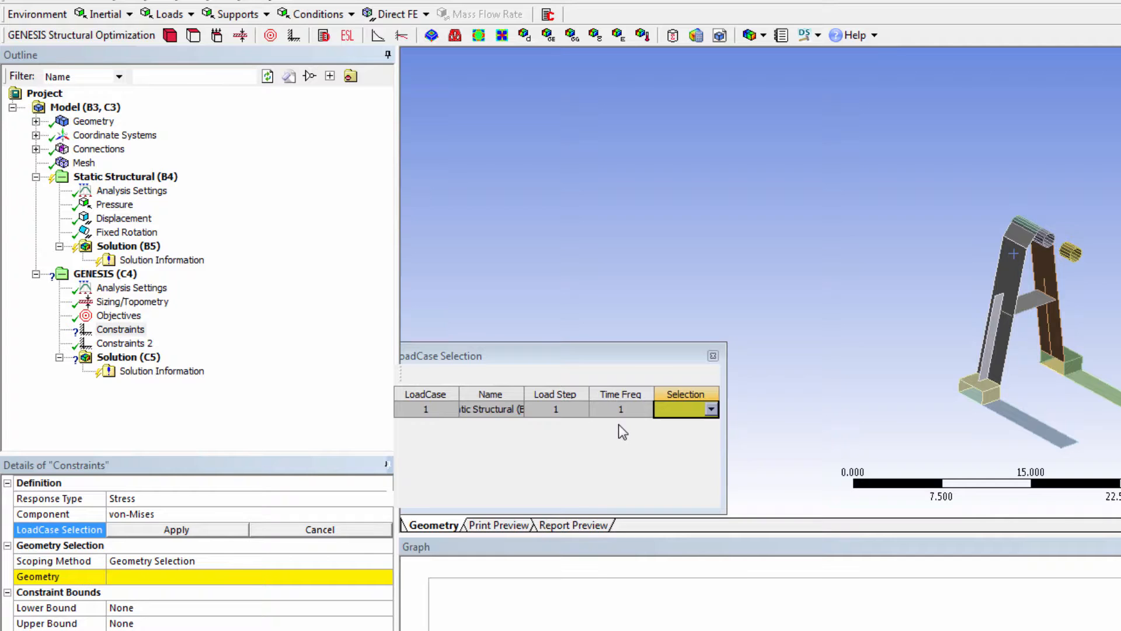
{"action": "left_click", "coordinate": [711, 410]}
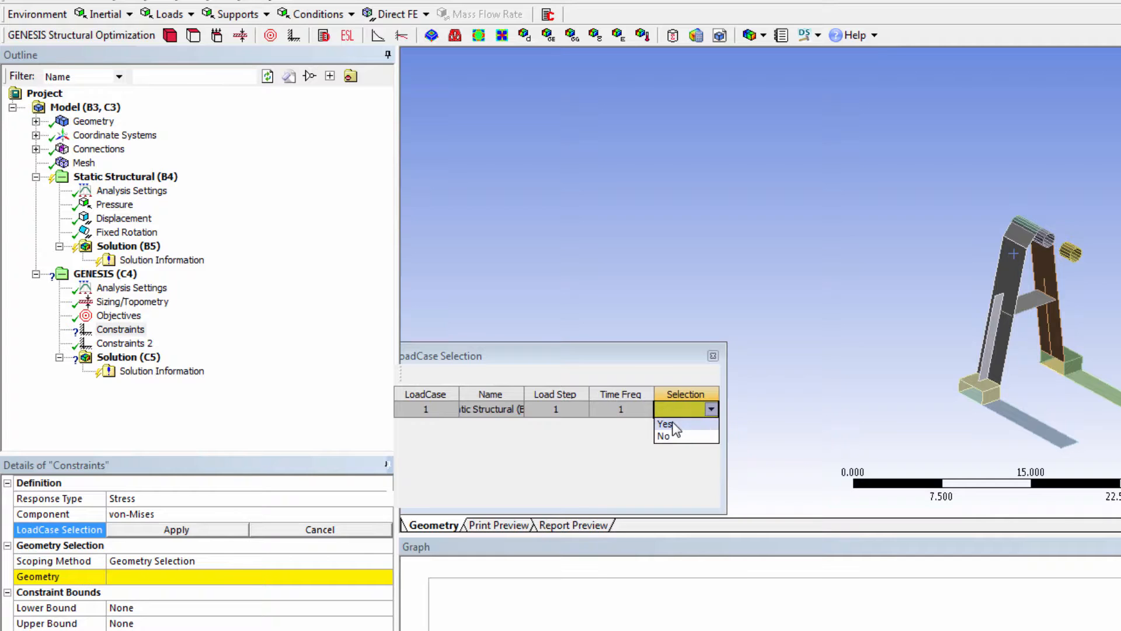
{"action": "left_click", "coordinate": [668, 422]}
{"action": "left_click", "coordinate": [178, 530]}
{"action": "left_click", "coordinate": [217, 577]}
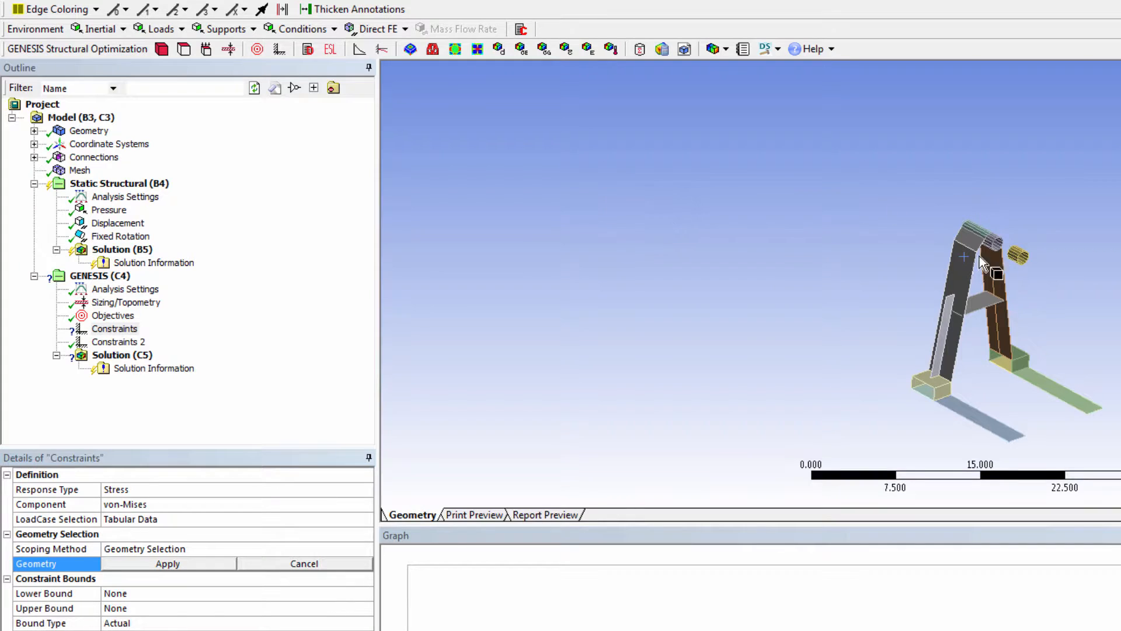
{"action": "left_click", "coordinate": [967, 269]}
{"action": "key", "text": "ctrl+a"}
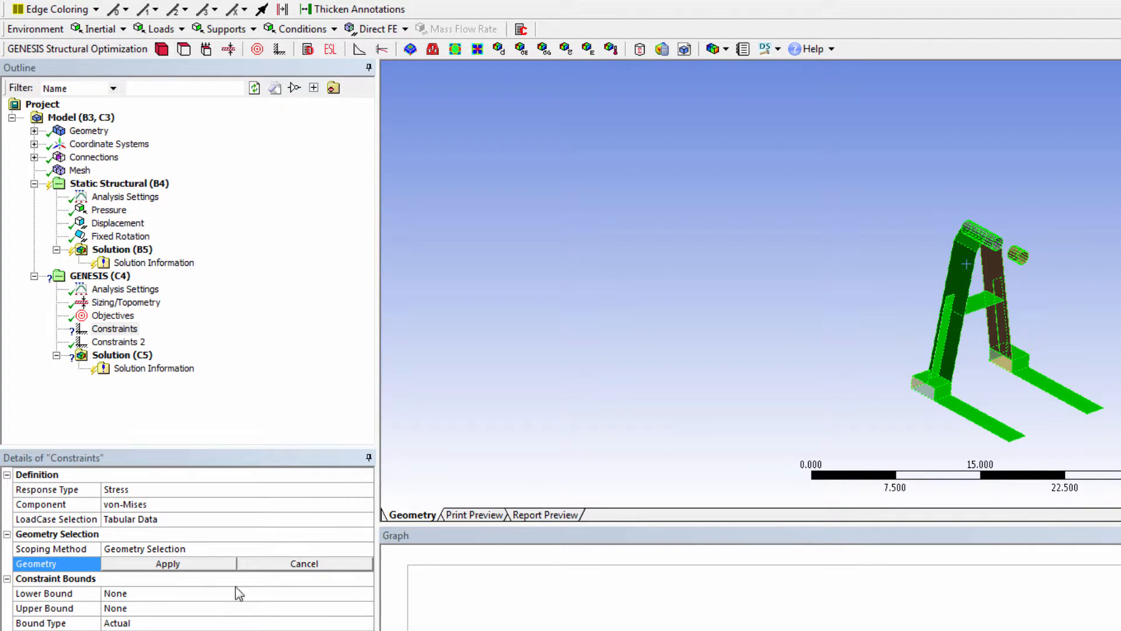
{"action": "left_click", "coordinate": [168, 563]}
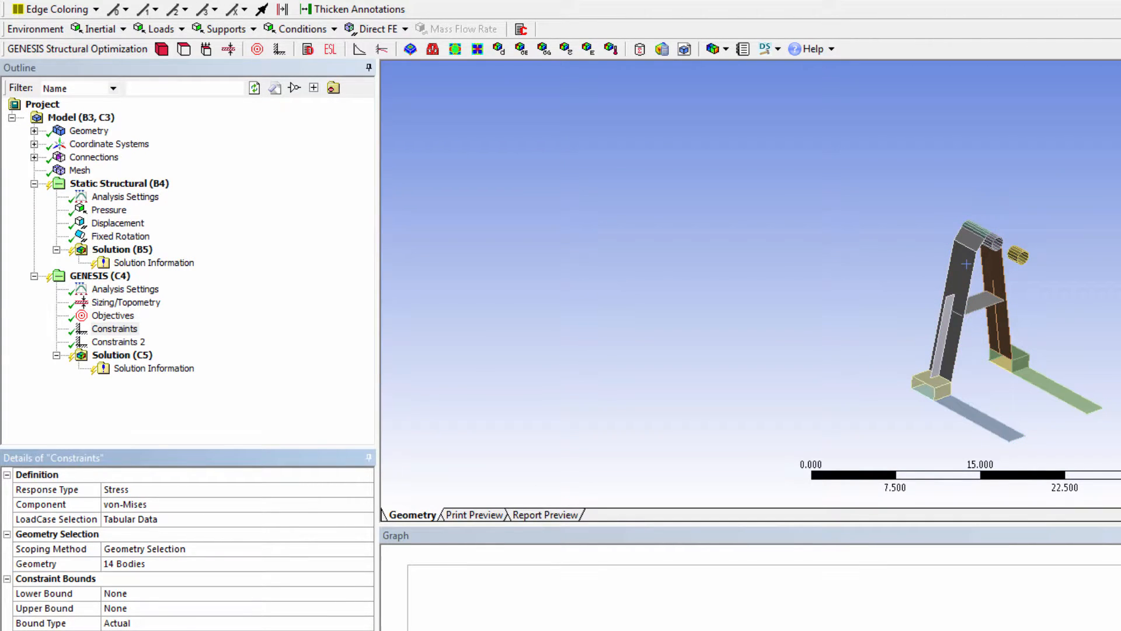
Set the upper bound of the stress constraint to 20000
{"action": "left_click", "coordinate": [156, 609]}
{"action": "type", "text": "200"}
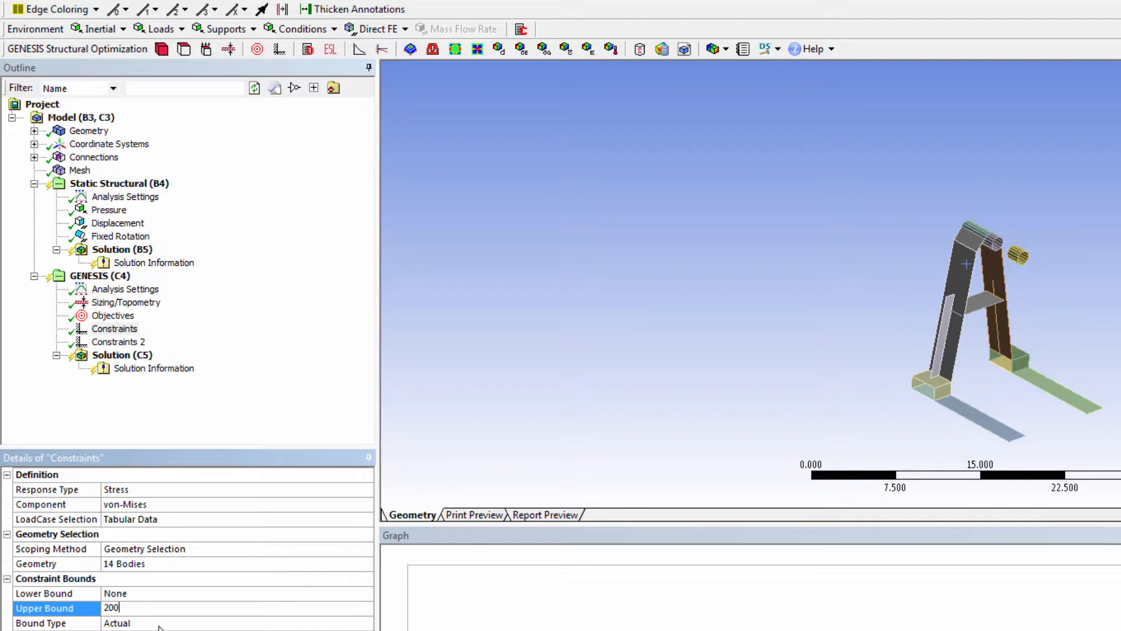
{"action": "type", "text": "00"}
{"action": "key", "text": "Return"}
Set the response type of the second constraint, Constraints 2, to Displacement
{"action": "left_click", "coordinate": [139, 343]}
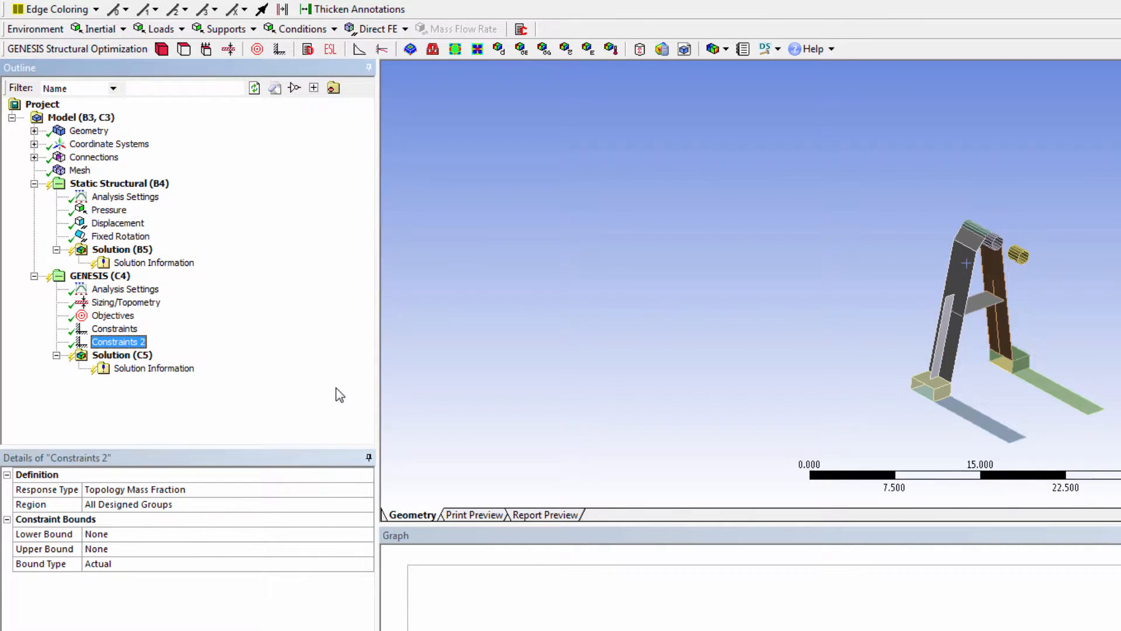
{"action": "left_click", "coordinate": [329, 488]}
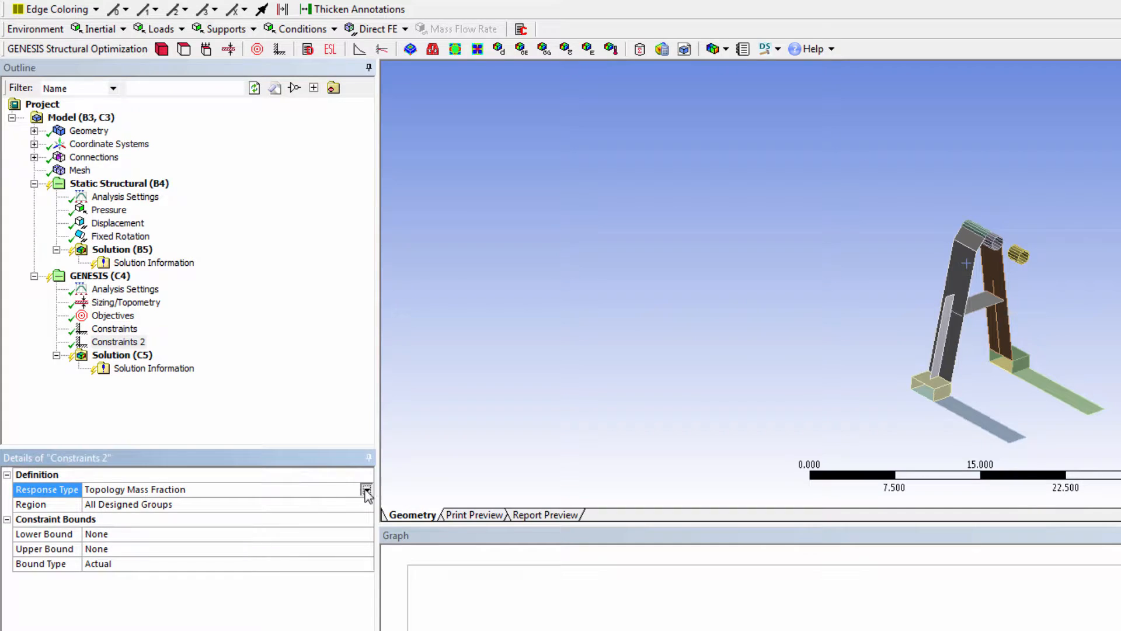
{"action": "left_click", "coordinate": [366, 488]}
{"action": "left_click", "coordinate": [118, 559]}
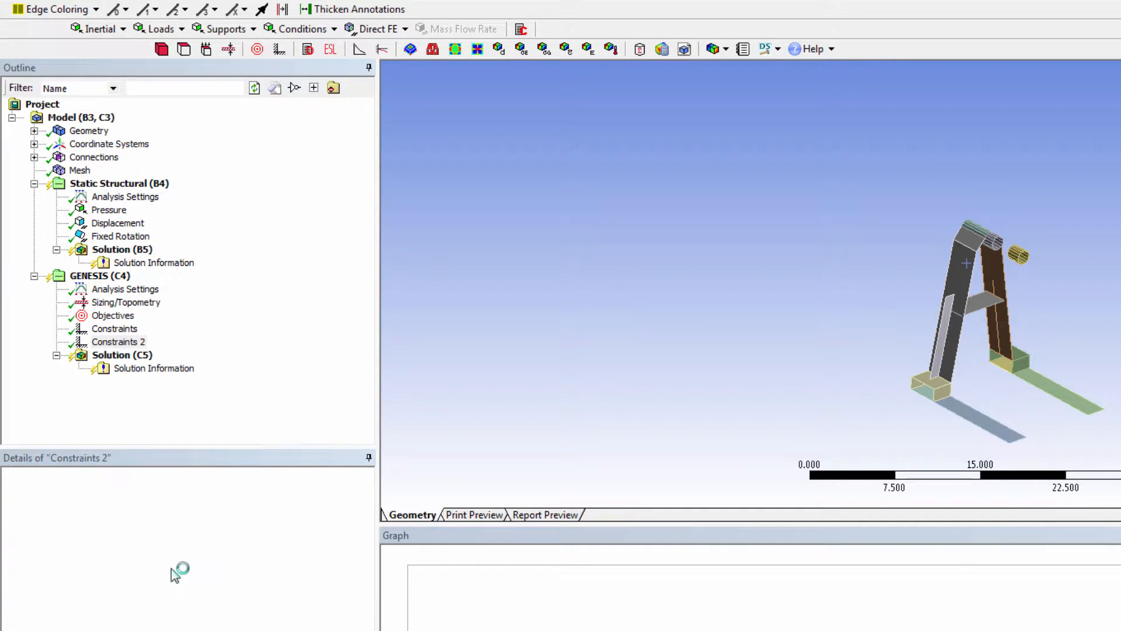
Include the Static Structural load case in the displacement constraint, Constraints 2
{"action": "left_click", "coordinate": [149, 552]}
{"action": "left_click", "coordinate": [678, 435]}
{"action": "left_click", "coordinate": [676, 434]}
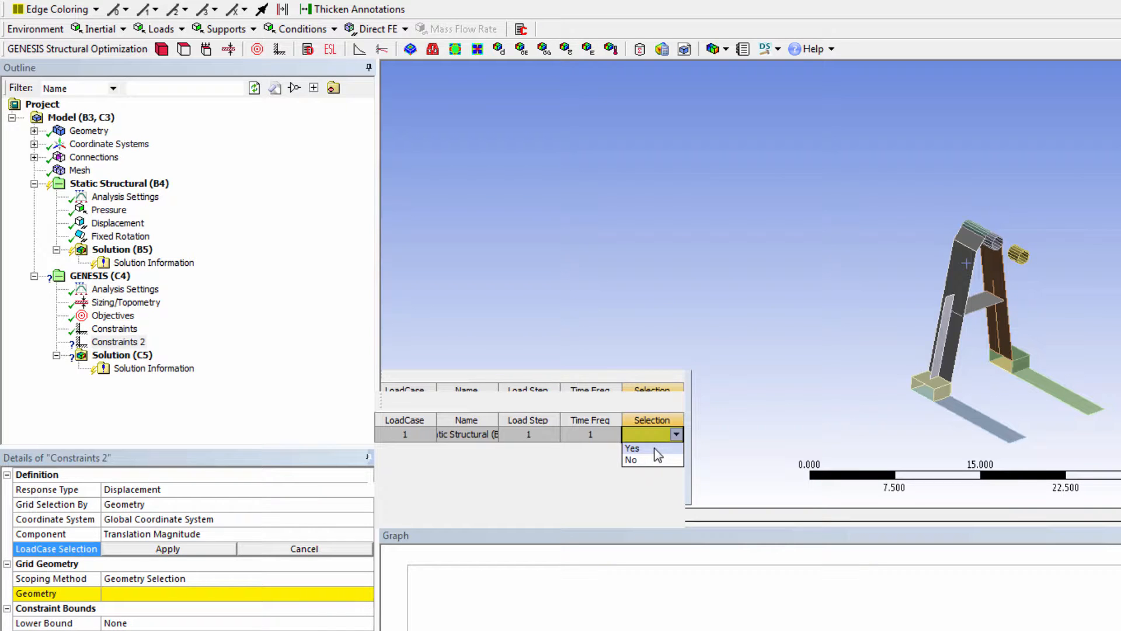
{"action": "left_click", "coordinate": [655, 448]}
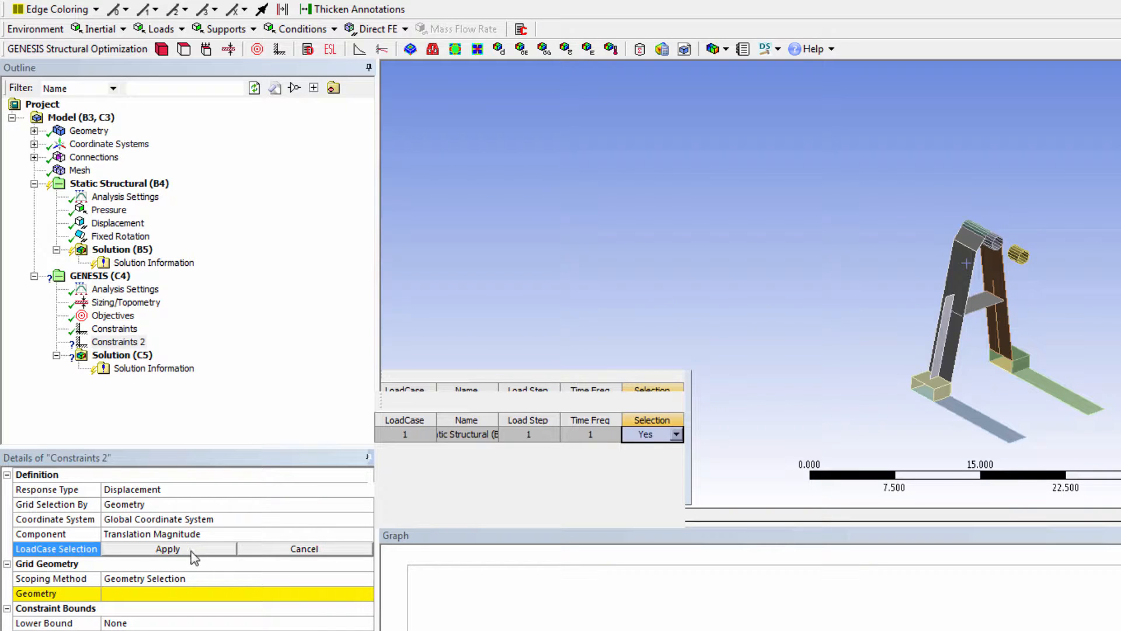
{"action": "left_click", "coordinate": [170, 549]}
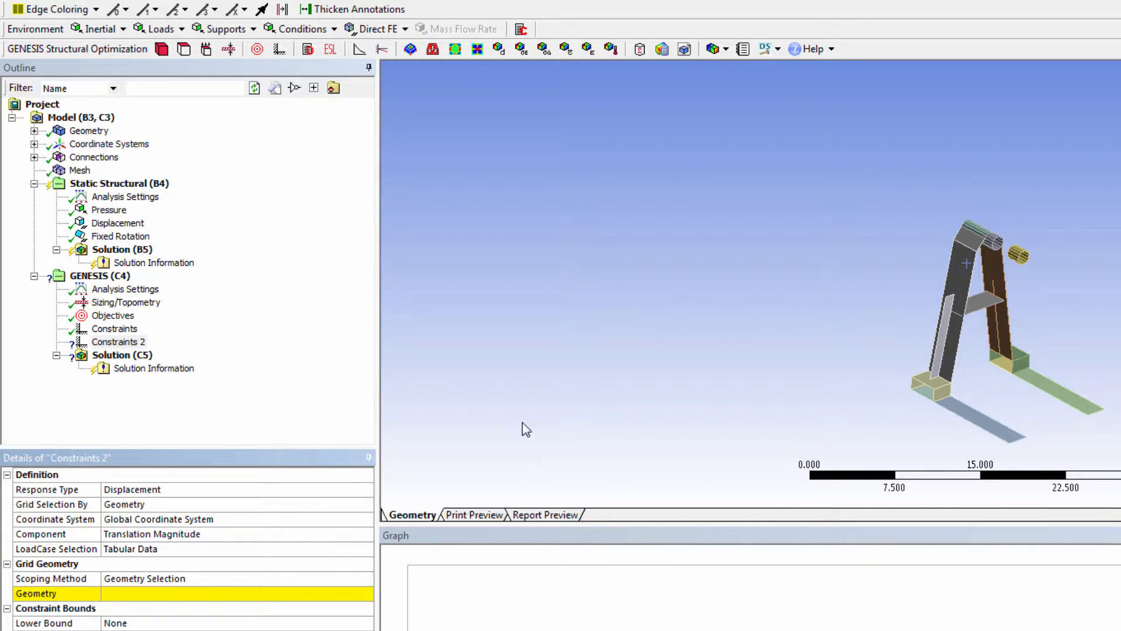
Scope the displacement constraint to the four corner vertices at the tips of the two forks
{"action": "left_click", "coordinate": [166, 1]}
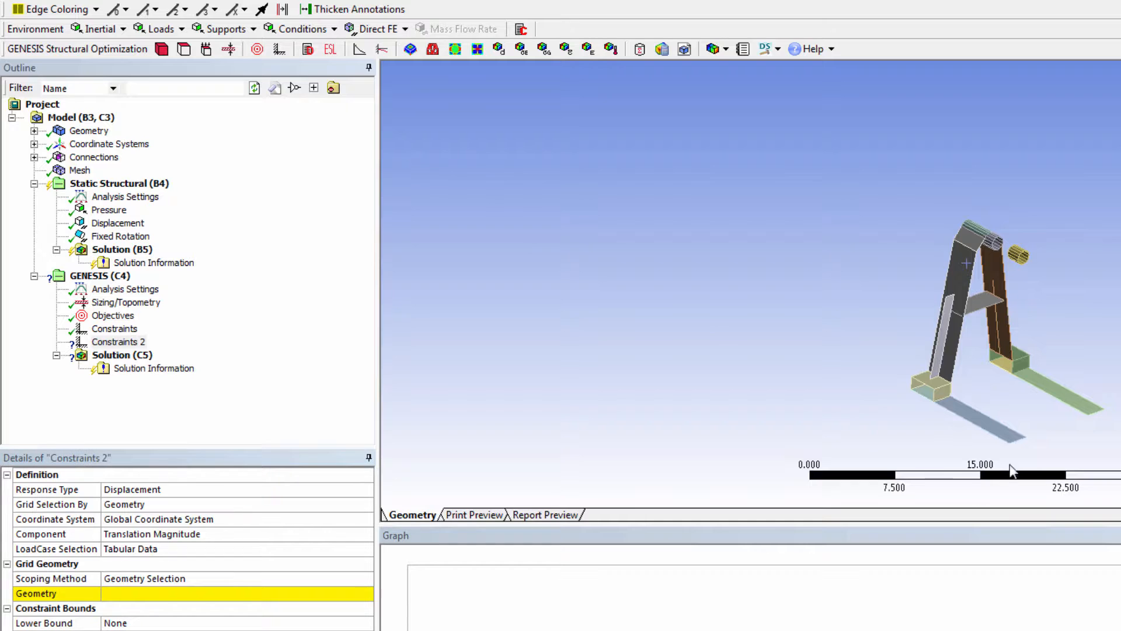
{"action": "left_click", "coordinate": [1010, 444]}
{"action": "left_click", "coordinate": [1026, 436], "text": "ctrl"}
{"action": "left_click", "coordinate": [1088, 416], "text": "ctrl"}
{"action": "left_click", "coordinate": [1105, 409], "text": "ctrl"}
{"action": "left_click", "coordinate": [128, 593]}
{"action": "left_click", "coordinate": [130, 593]}
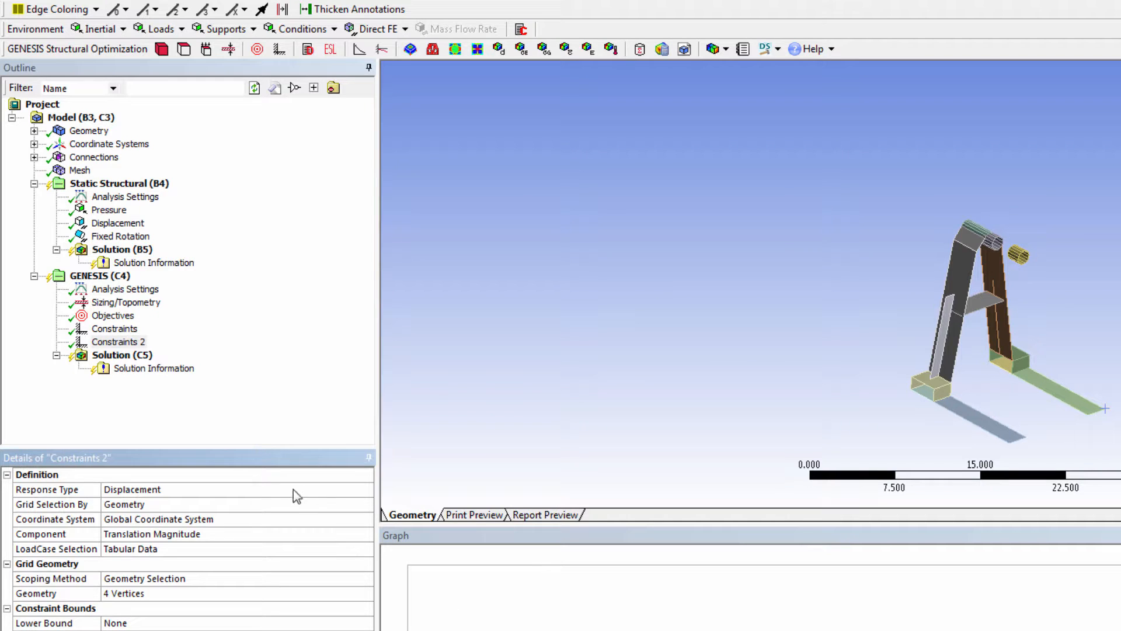
Insert an Element Sizing Plot under the GENESIS solution (C5)
{"action": "left_click", "coordinate": [114, 355]}
{"action": "right_click", "coordinate": [113, 357]}
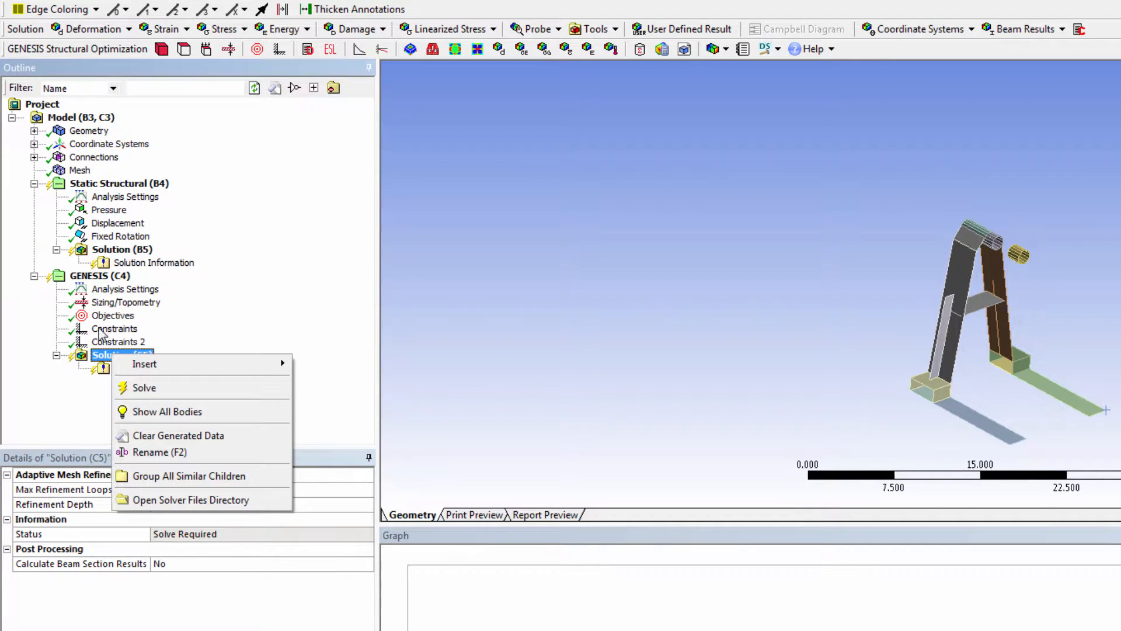
{"action": "mouse_move", "coordinate": [143, 365]}
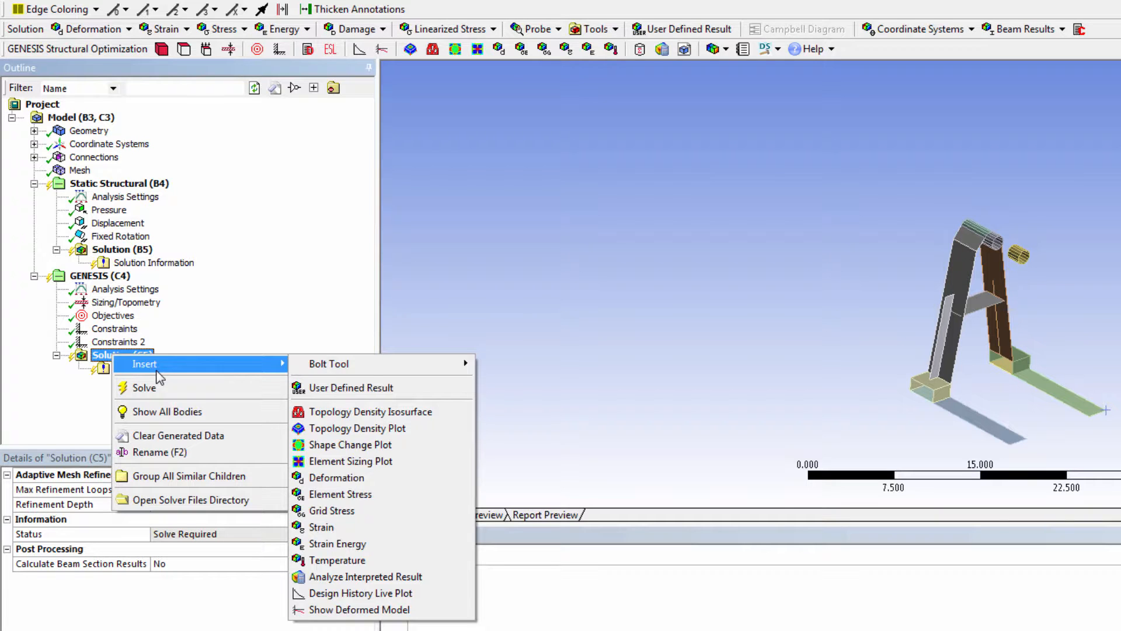
{"action": "left_click", "coordinate": [358, 462]}
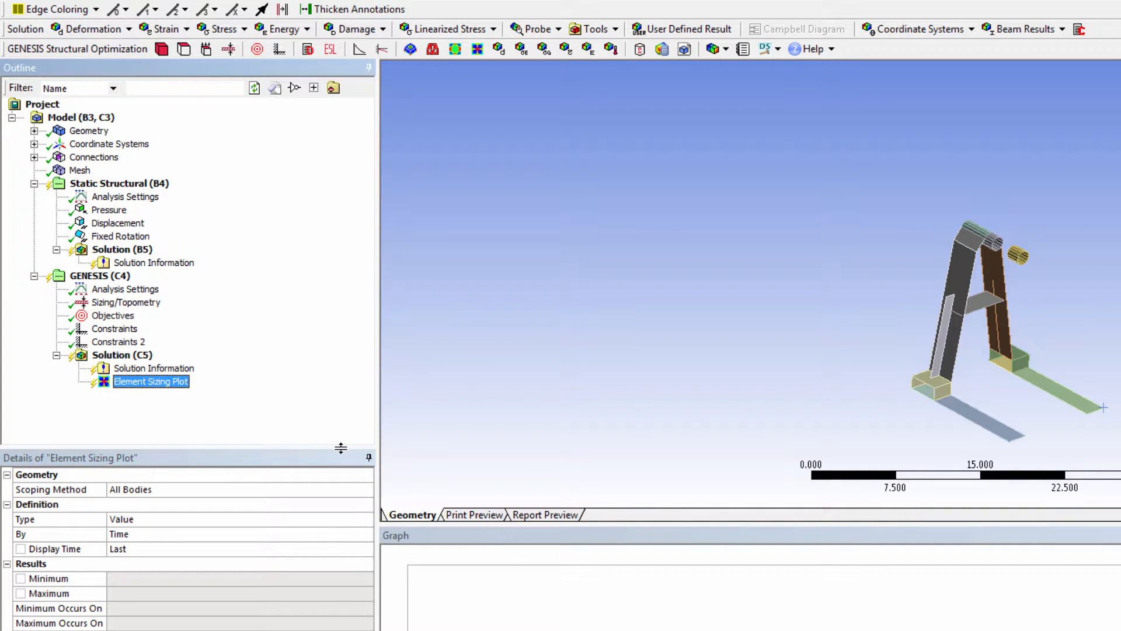
Add a Design History Live Plot to the GENESIS solution (C5)
{"action": "left_click", "coordinate": [116, 357]}
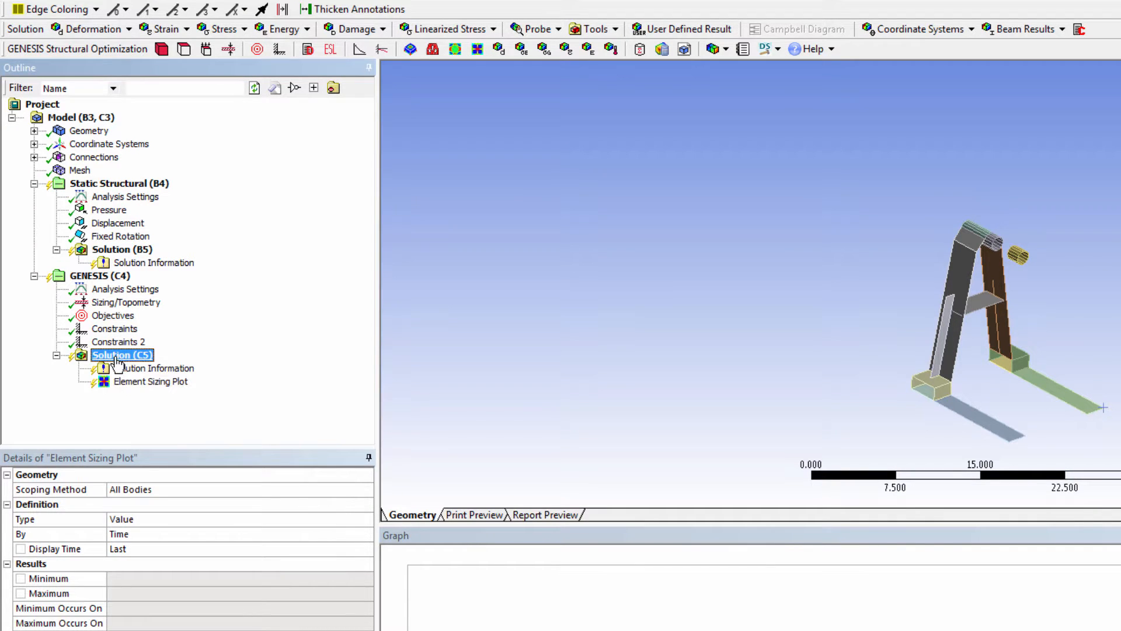
{"action": "right_click", "coordinate": [116, 357]}
{"action": "mouse_move", "coordinate": [243, 377]}
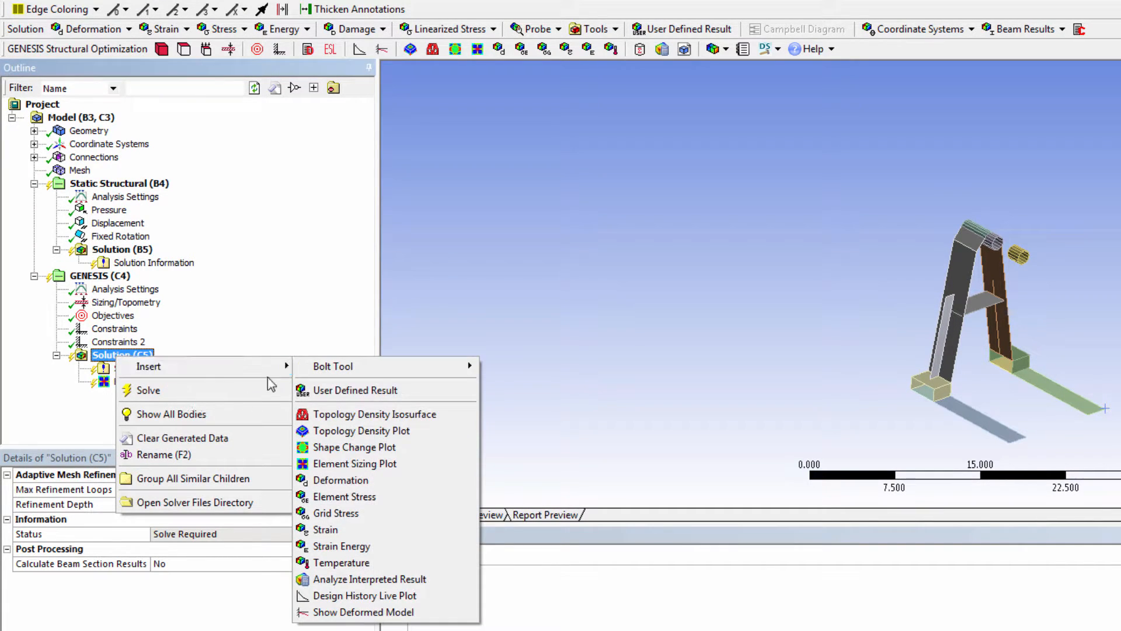
{"action": "left_click", "coordinate": [364, 596]}
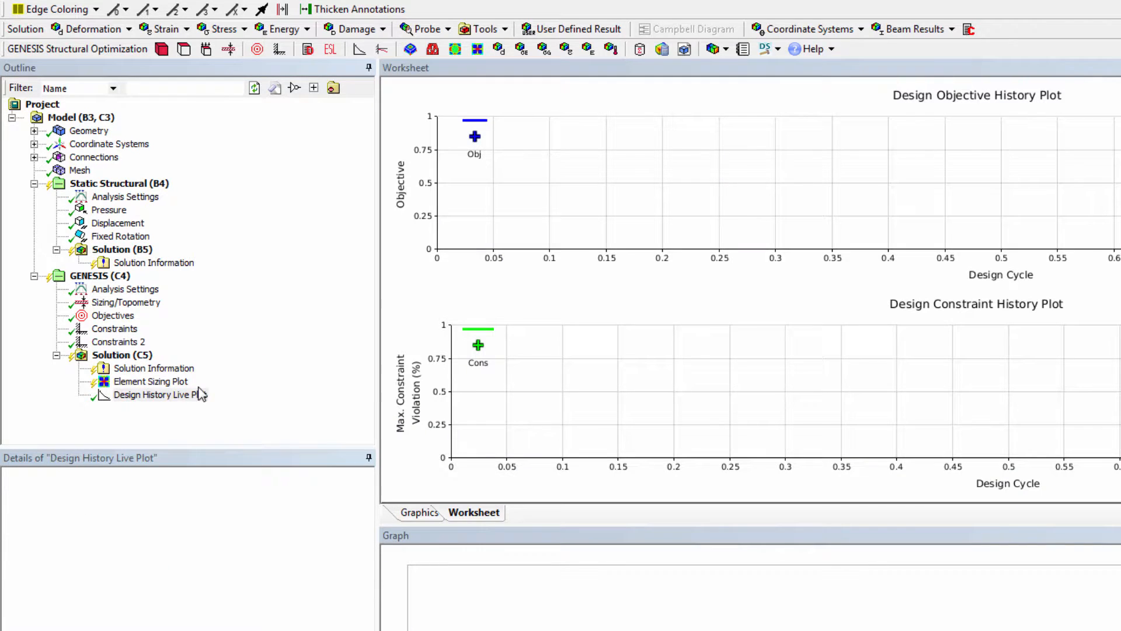
Solve the GENESIS (C4) analysis and review its solver output down to the design cycle history
{"action": "right_click", "coordinate": [106, 276]}
{"action": "left_click", "coordinate": [149, 311]}
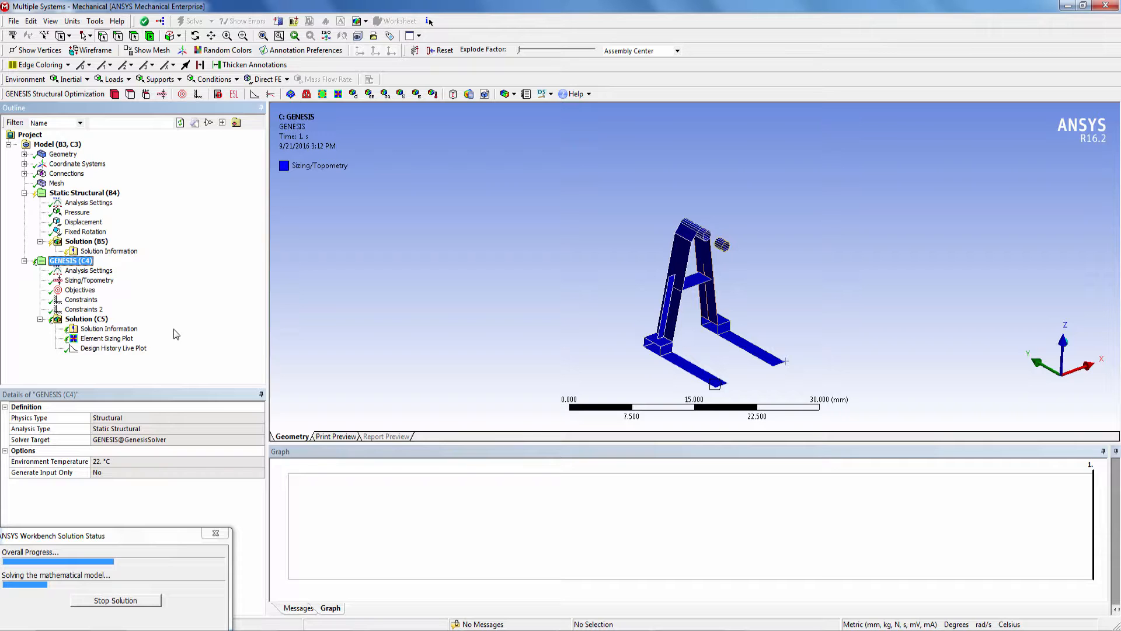
{"action": "left_click", "coordinate": [131, 331]}
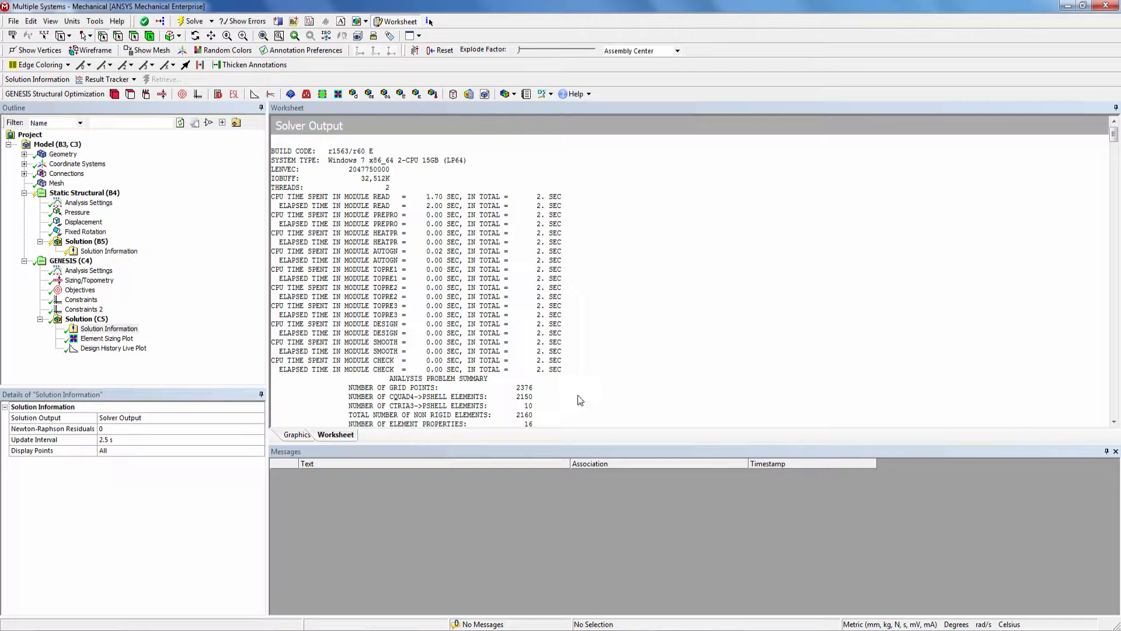
{"action": "left_click_drag", "start_coordinate": [1114, 136], "coordinate": [1116, 409]}
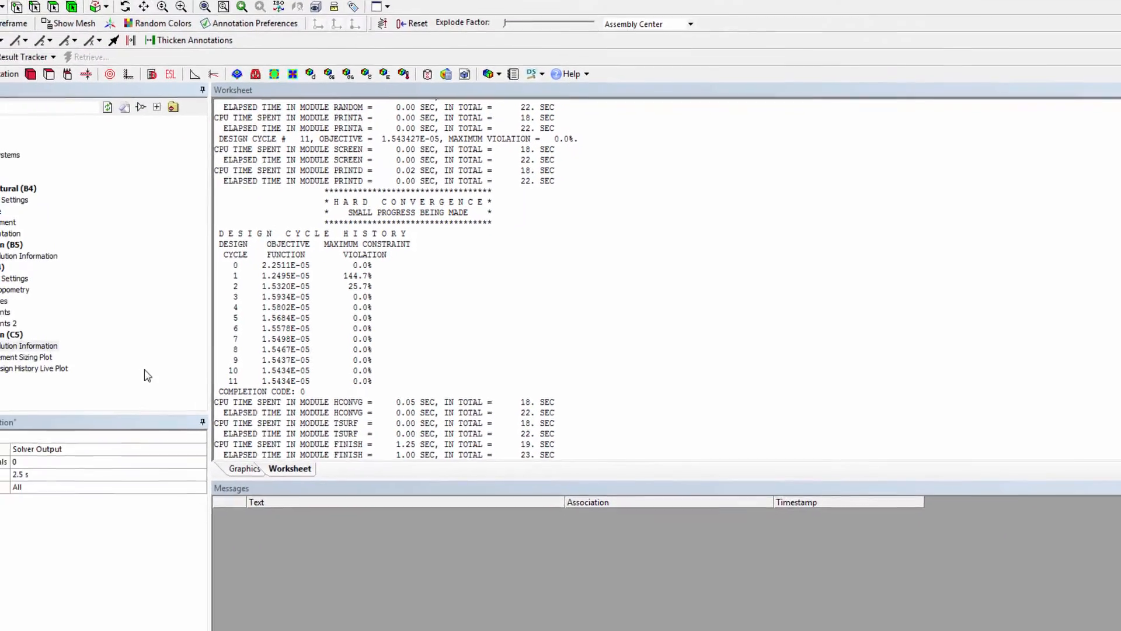
Examine the Element Sizing Plot from another angle and the objective and constraint curves of the Design History Live Plot
{"action": "left_click", "coordinate": [126, 339]}
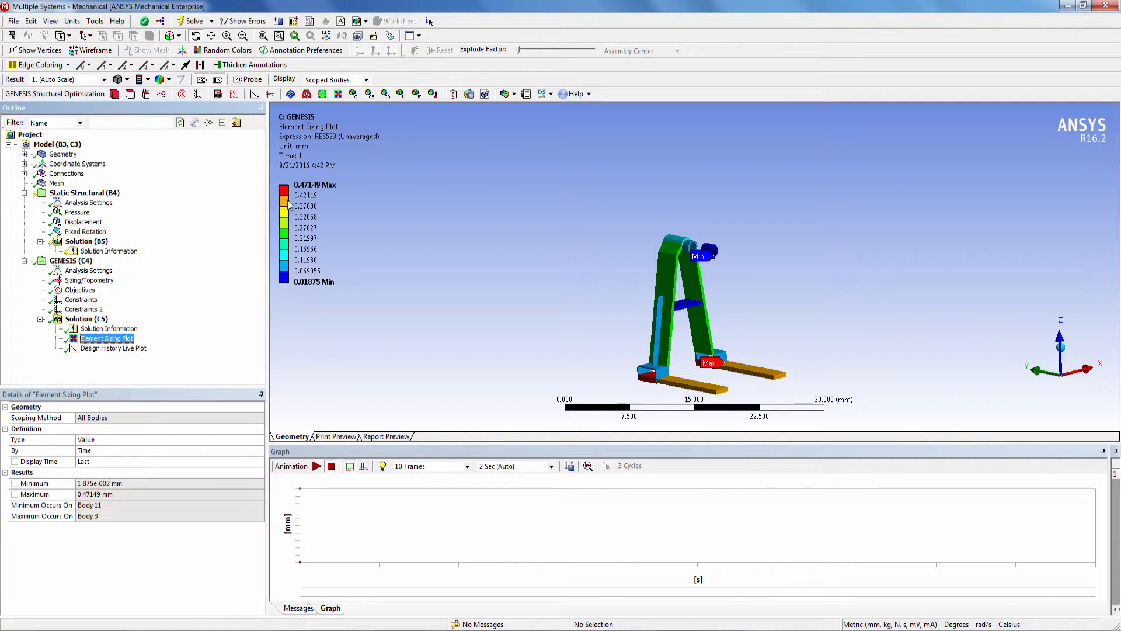
{"action": "middle_click_drag", "start_coordinate": [578, 278], "coordinate": [621, 279]}
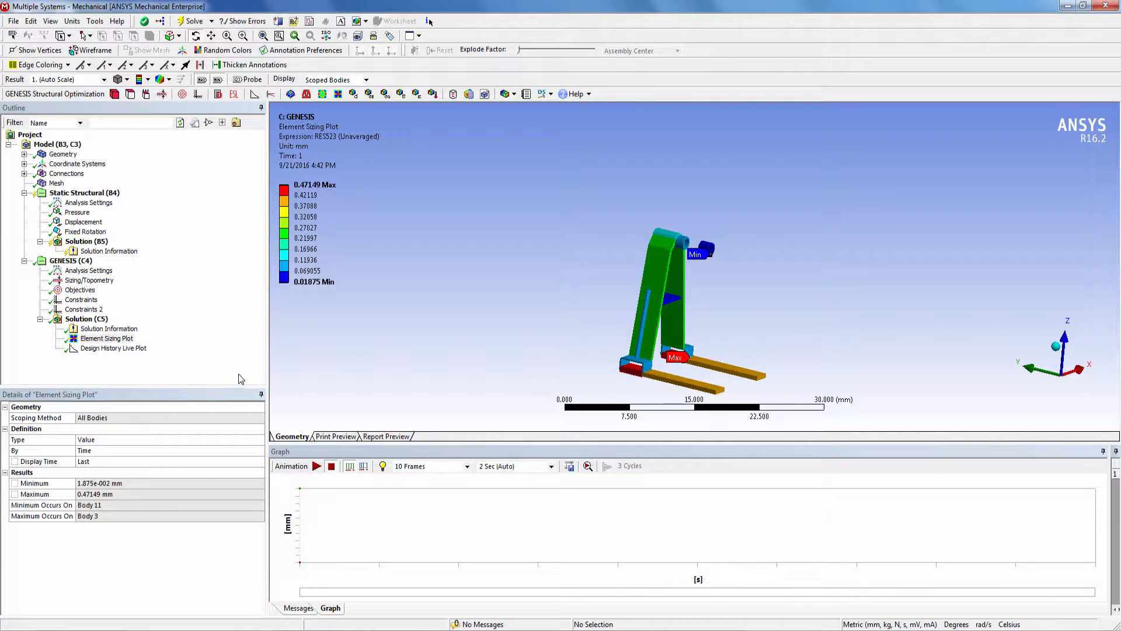
{"action": "left_click", "coordinate": [143, 349]}
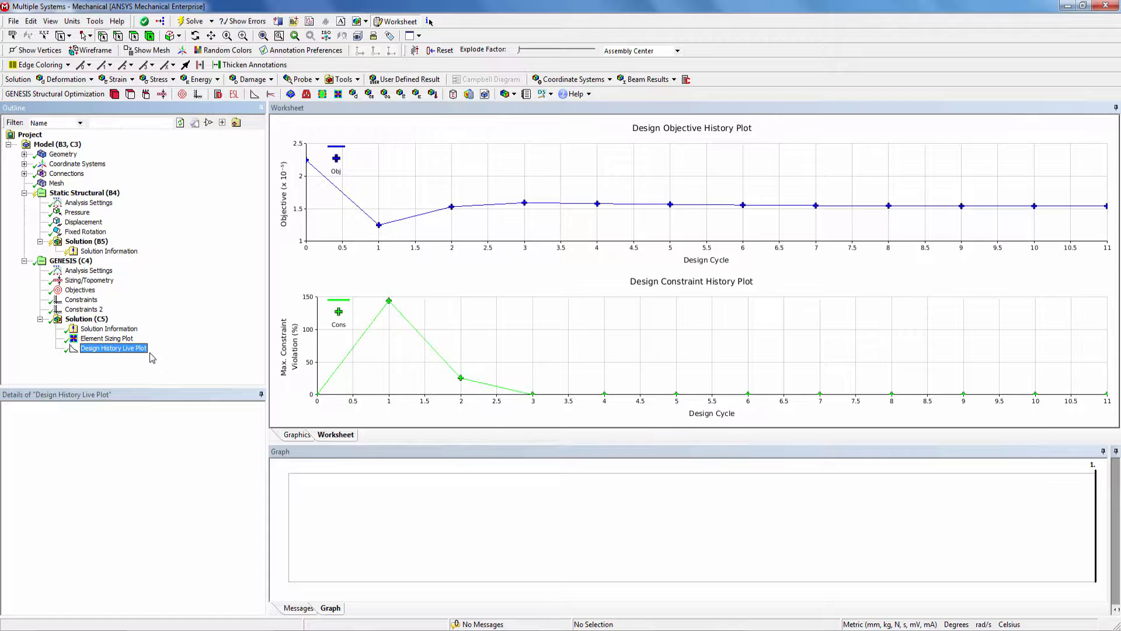
{"action": "left_click", "coordinate": [647, 527]}
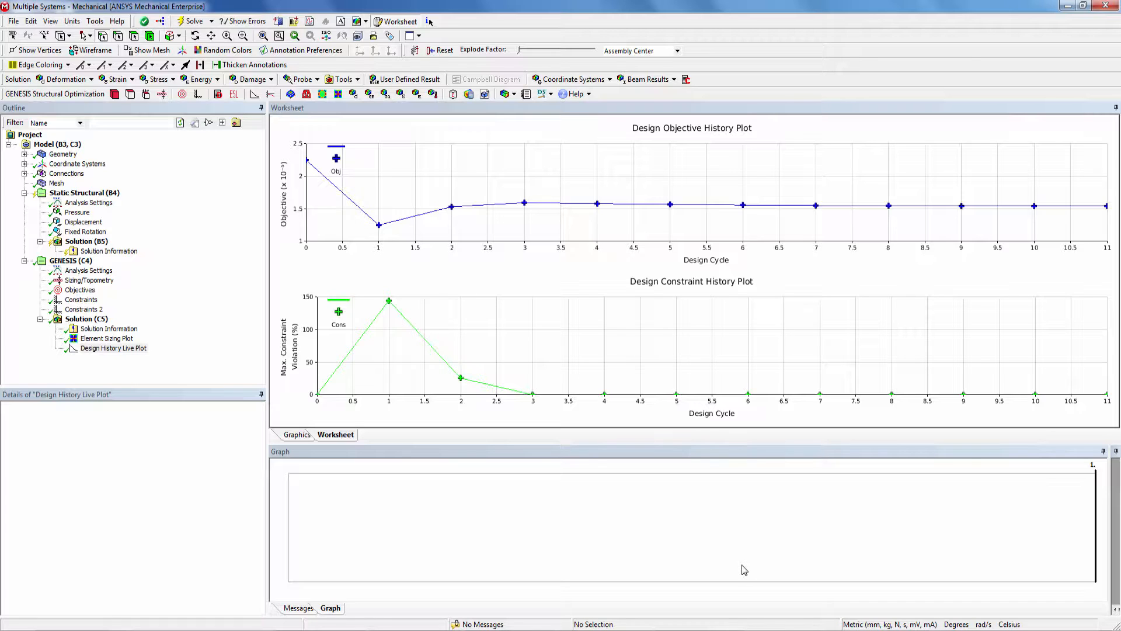
In Workbench, add a second GENESIS system sharing the Static Structural system's Engineering Data and Model, and open its Setup
{"action": "left_click", "coordinate": [560, 630]}
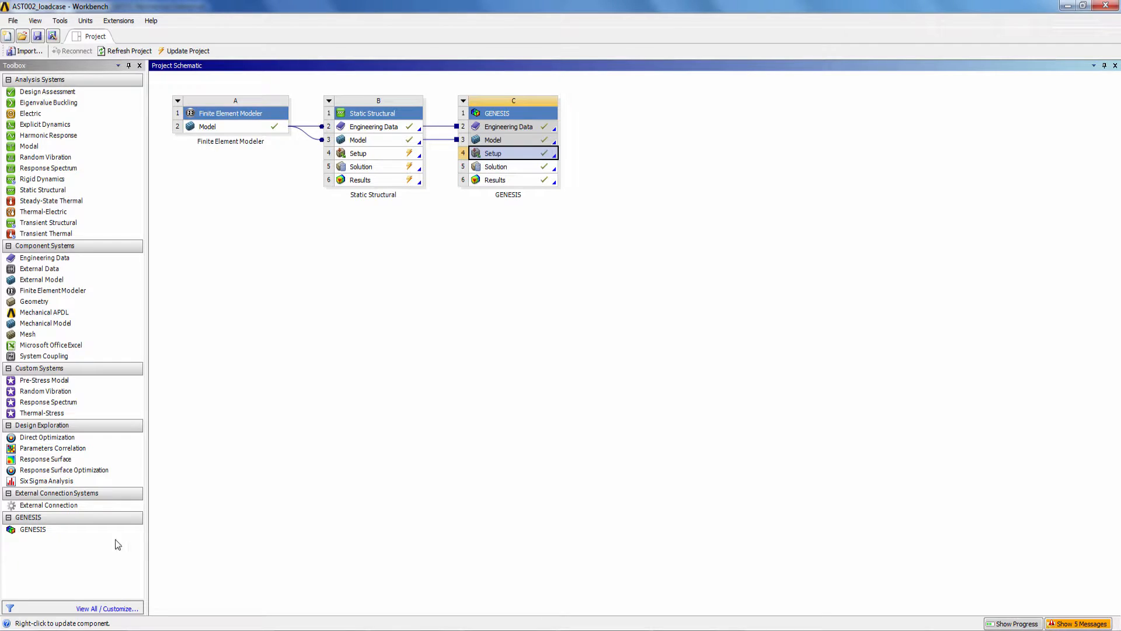
{"action": "left_click_drag", "start_coordinate": [58, 536], "coordinate": [497, 292]}
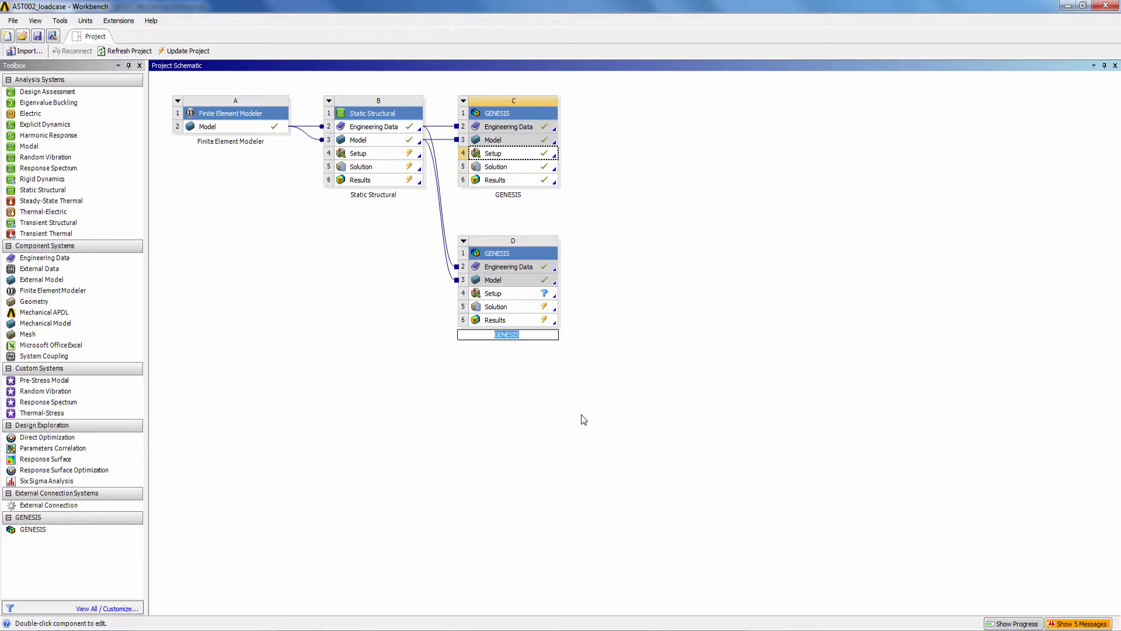
{"action": "double_click", "coordinate": [522, 299]}
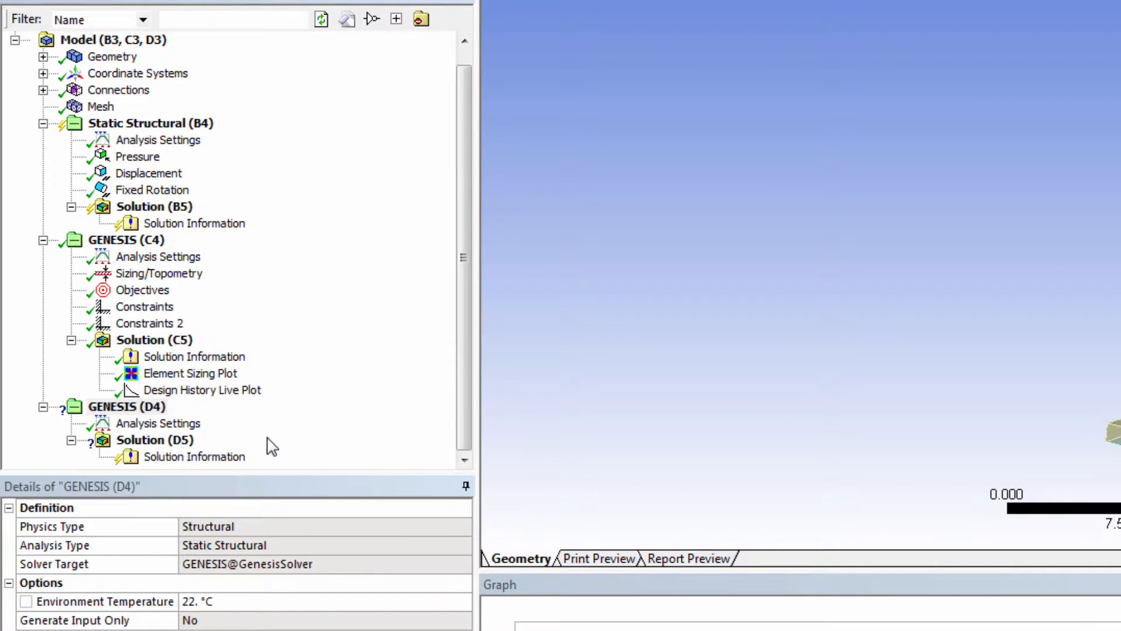
Set Max. Optimization Cycles to 25 in the analysis settings of GENESIS (D4)
{"action": "left_click", "coordinate": [193, 413]}
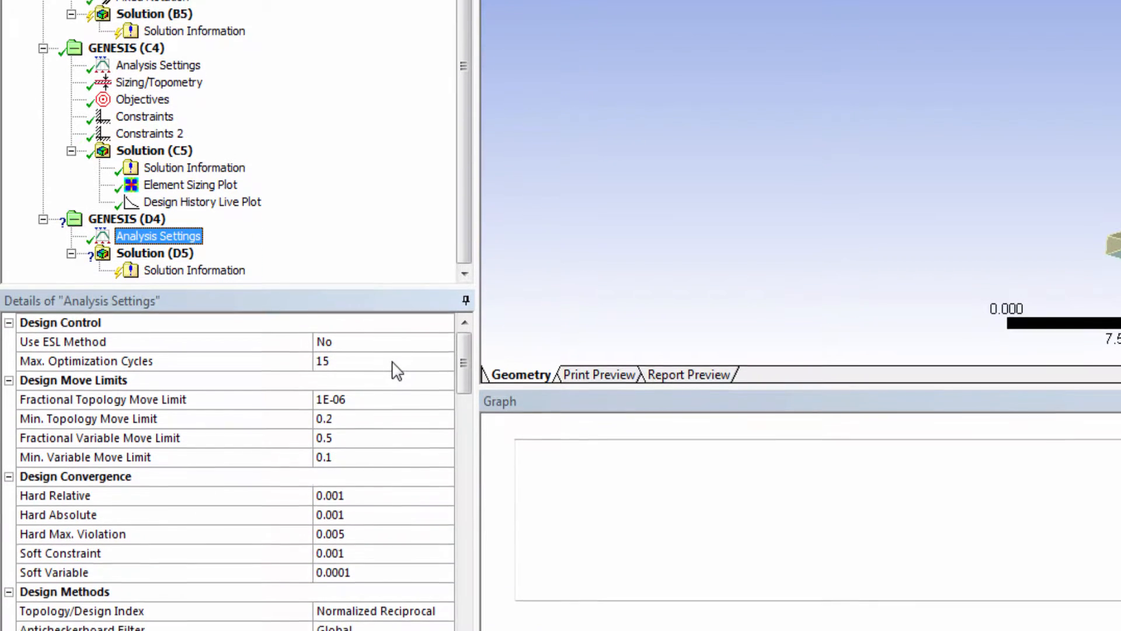
{"action": "left_click", "coordinate": [390, 271]}
{"action": "type", "text": "25"}
{"action": "key", "text": "Return"}
Enable Element Stress in the analysis output settings of GENESIS (D4)
{"action": "scroll", "coordinate": [320, 463], "scroll_direction": "down", "scroll_amount": 4}
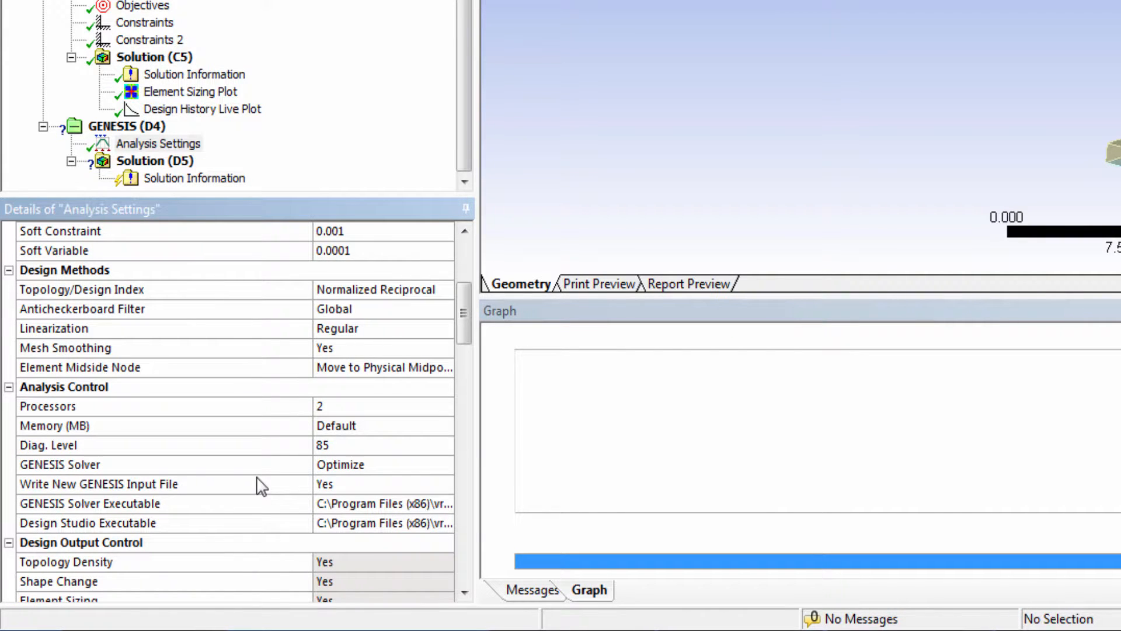
{"action": "scroll", "coordinate": [248, 469], "scroll_direction": "down", "scroll_amount": 1}
{"action": "scroll", "coordinate": [251, 476], "scroll_direction": "down", "scroll_amount": 2}
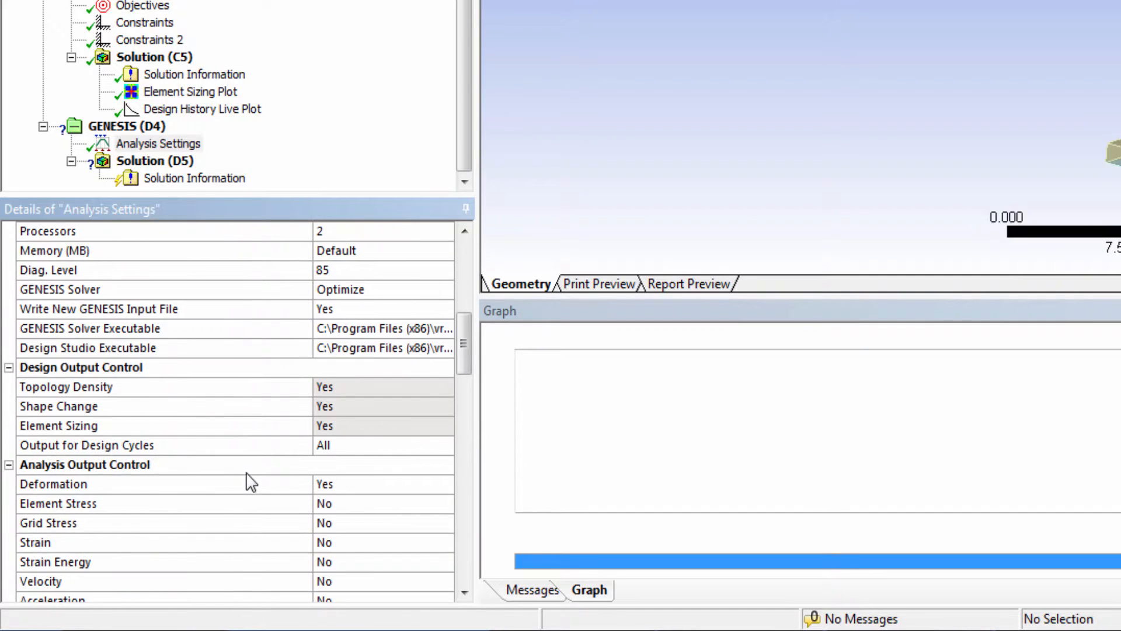
{"action": "scroll", "coordinate": [238, 475], "scroll_direction": "down", "scroll_amount": 1}
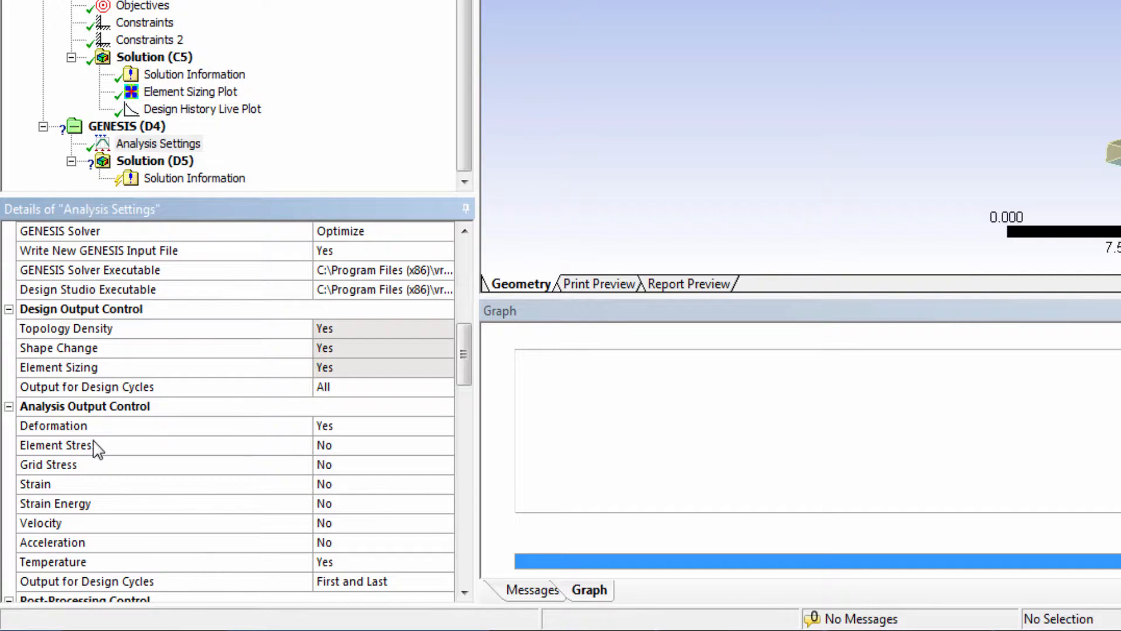
{"action": "left_click", "coordinate": [344, 445]}
{"action": "left_click", "coordinate": [445, 445]}
{"action": "left_click", "coordinate": [333, 463]}
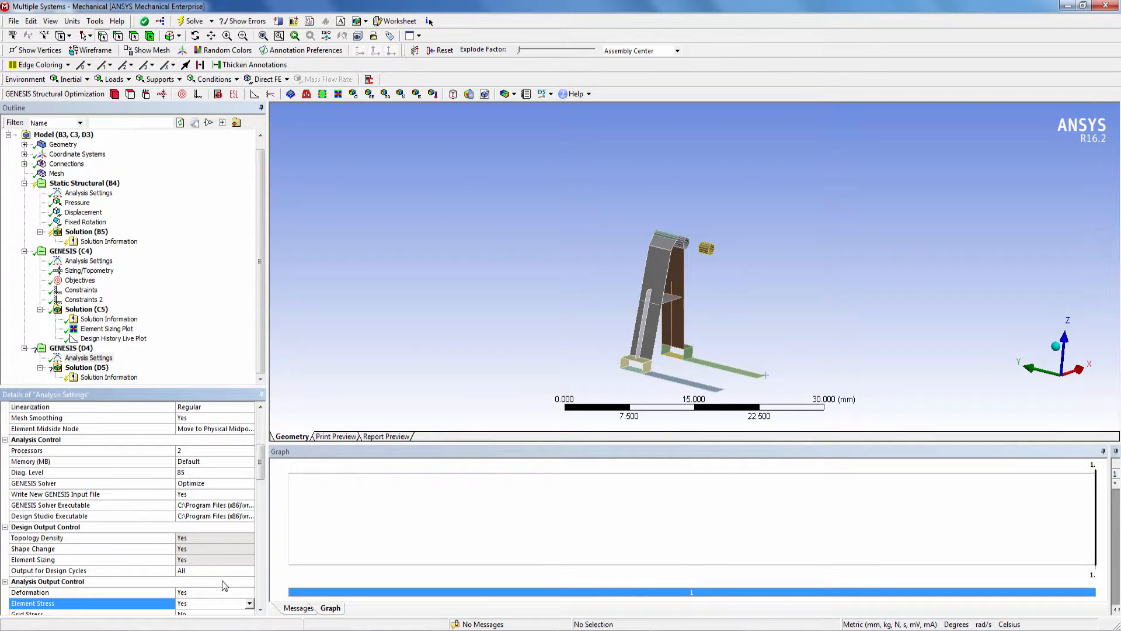
Add a Sizing/Topometry design region to GENESIS (D4) and scope it to all bodies
{"action": "left_click", "coordinate": [163, 96]}
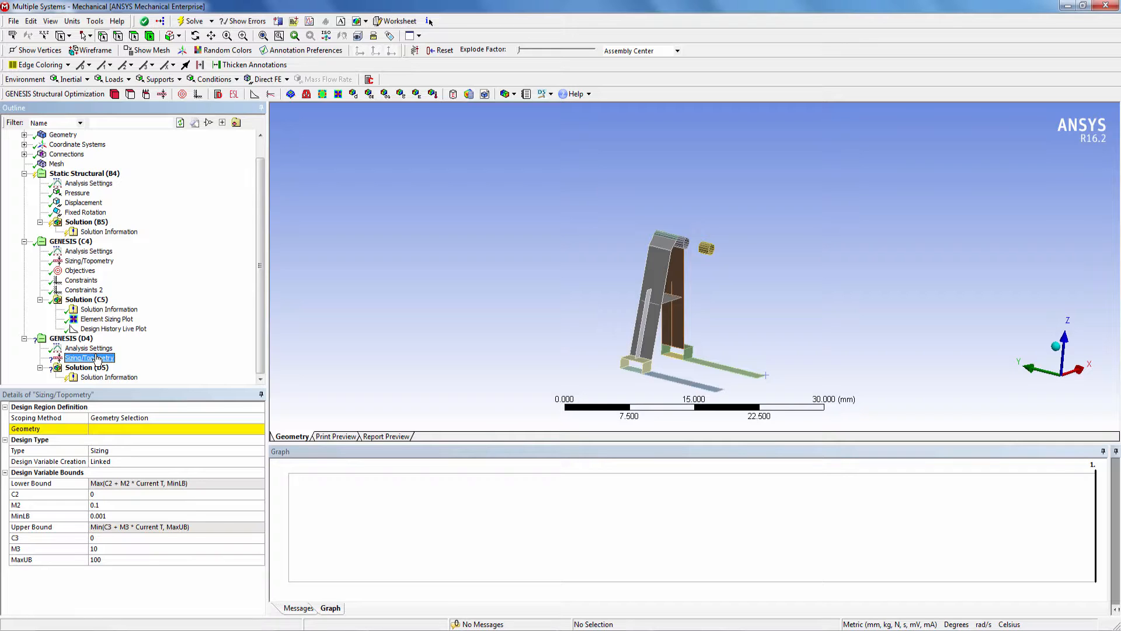
{"action": "left_click", "coordinate": [130, 429]}
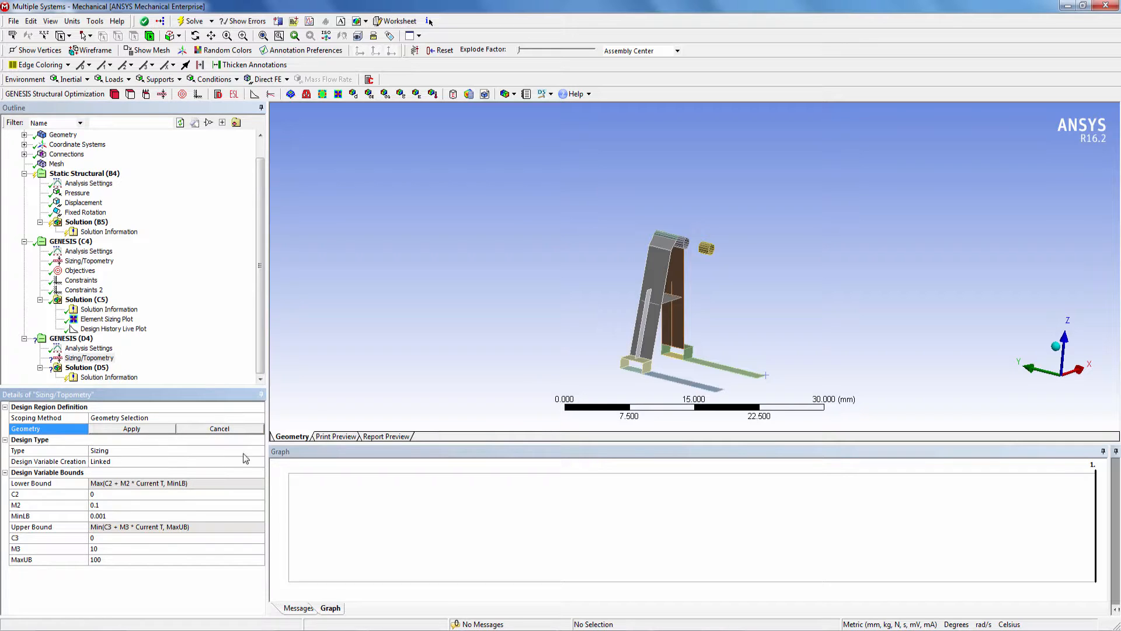
{"action": "left_click", "coordinate": [659, 275]}
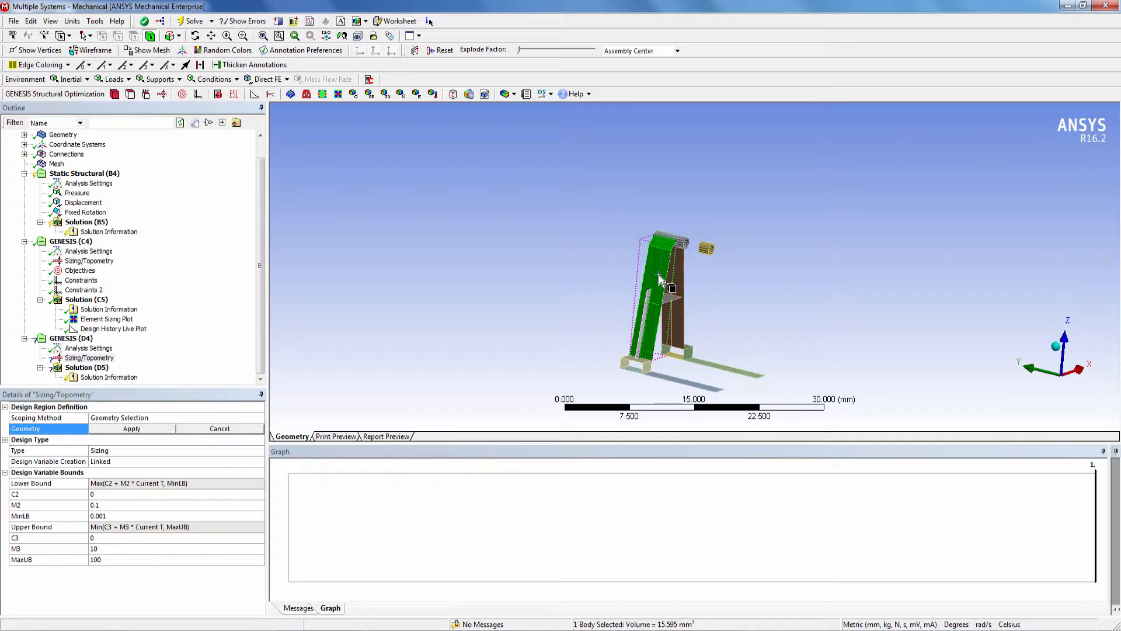
{"action": "key", "text": "ctrl+a"}
{"action": "left_click", "coordinate": [143, 432]}
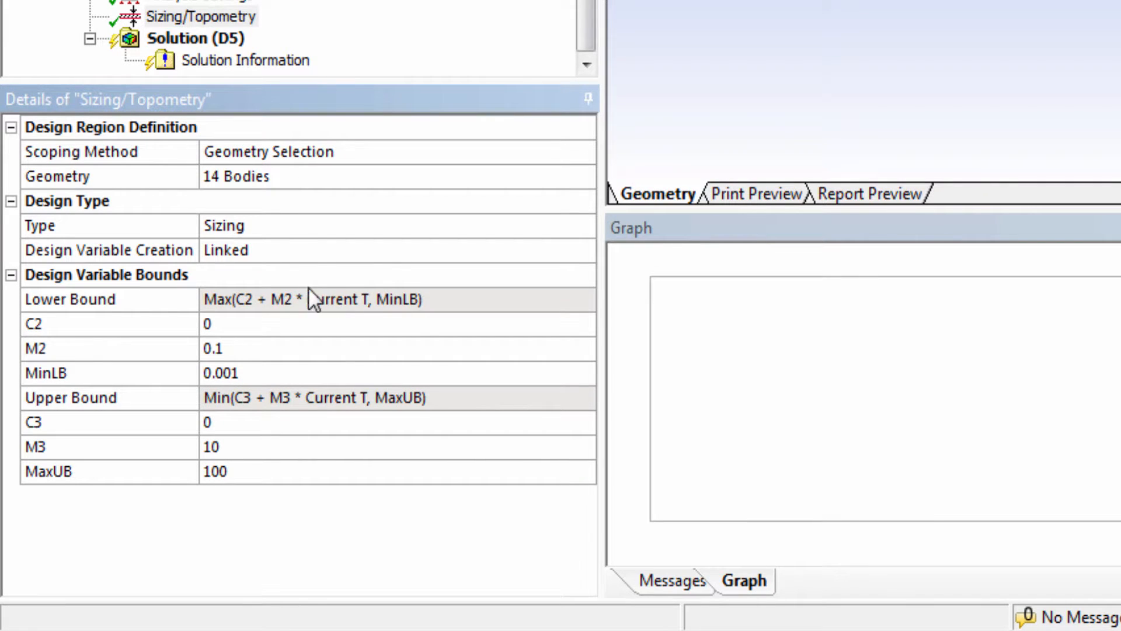
Set the new design region's type to Topometry and its Design Variable Creation to Independent
{"action": "left_click", "coordinate": [311, 225]}
{"action": "left_click", "coordinate": [579, 225]}
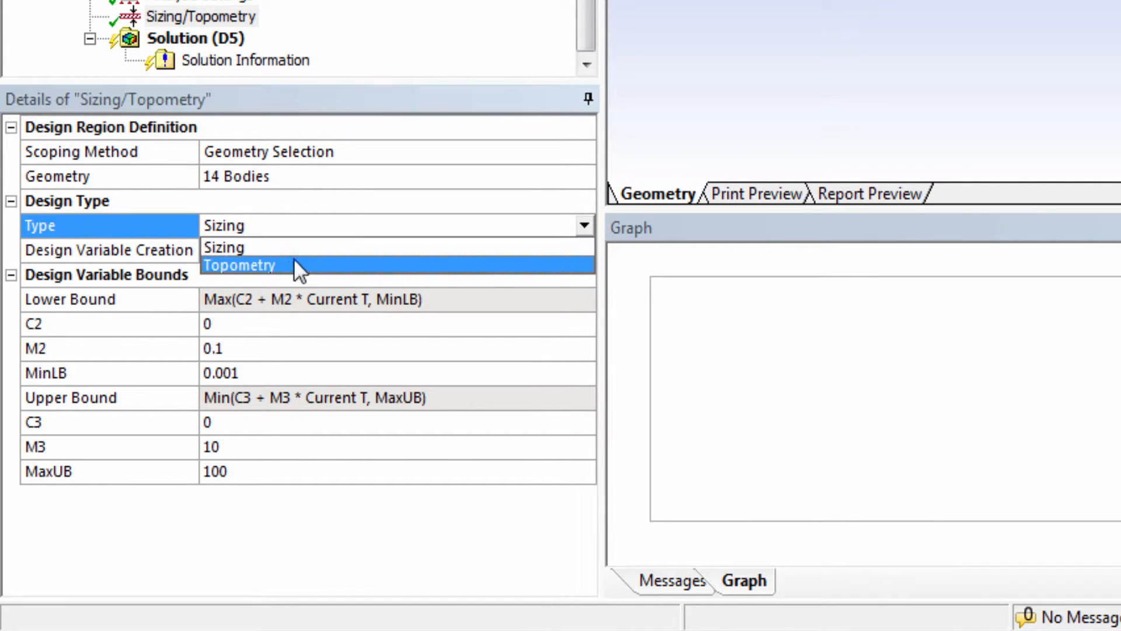
{"action": "left_click", "coordinate": [285, 265]}
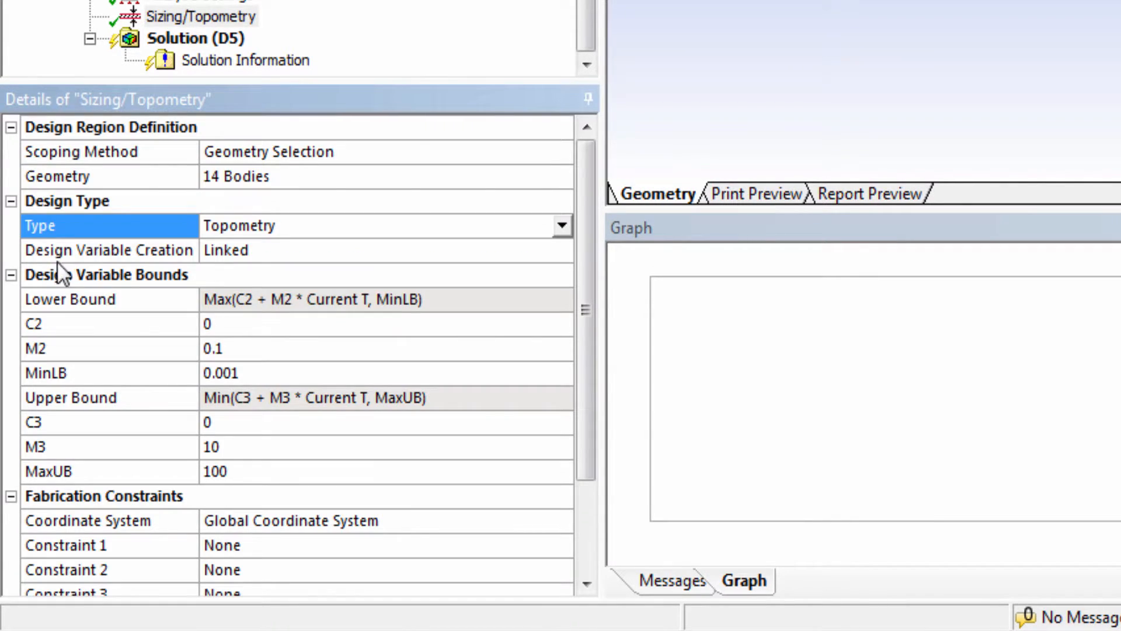
{"action": "left_click", "coordinate": [311, 252]}
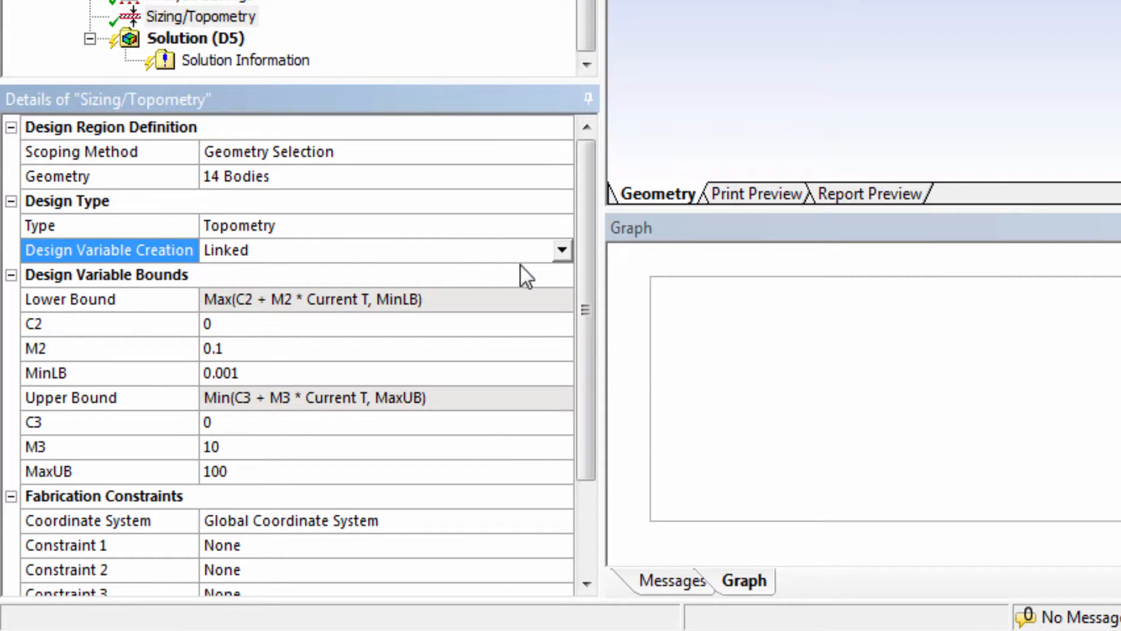
{"action": "left_click", "coordinate": [562, 249]}
{"action": "left_click", "coordinate": [287, 289]}
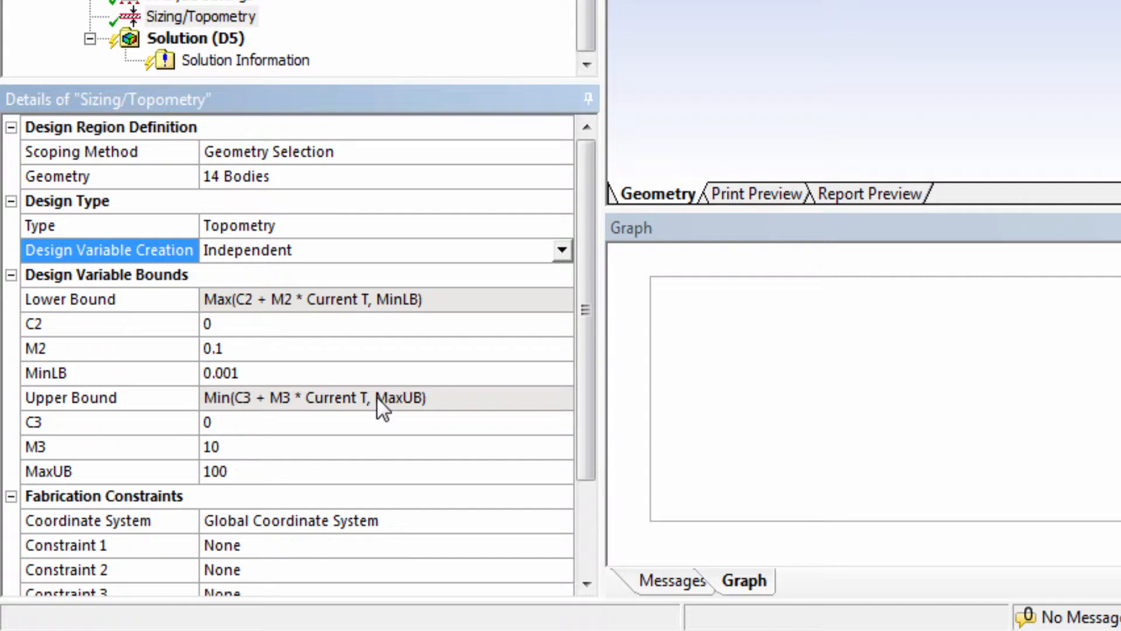
{"action": "scroll", "coordinate": [293, 507], "scroll_direction": "down", "scroll_amount": 1}
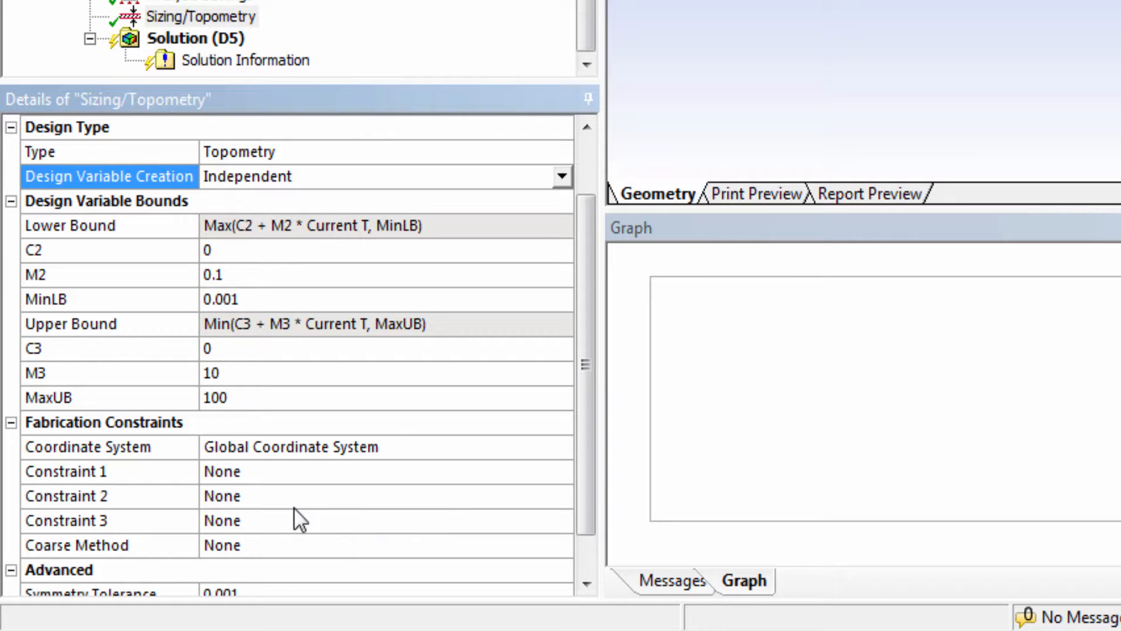
Set the topometry region's Constraint 1 to MYZ : Mirror about YZ plane and its Coarse Method to Specified Cell Size
{"action": "left_click", "coordinate": [321, 470]}
{"action": "left_click", "coordinate": [560, 472]}
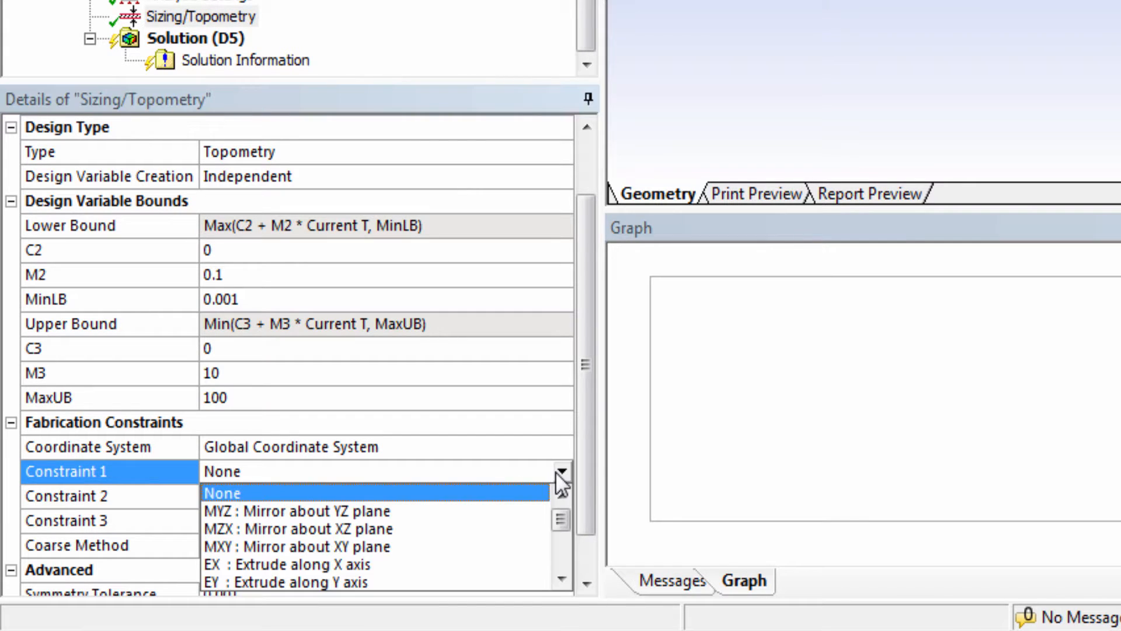
{"action": "left_click", "coordinate": [376, 511]}
{"action": "scroll", "coordinate": [368, 514], "scroll_direction": "down", "scroll_amount": 2}
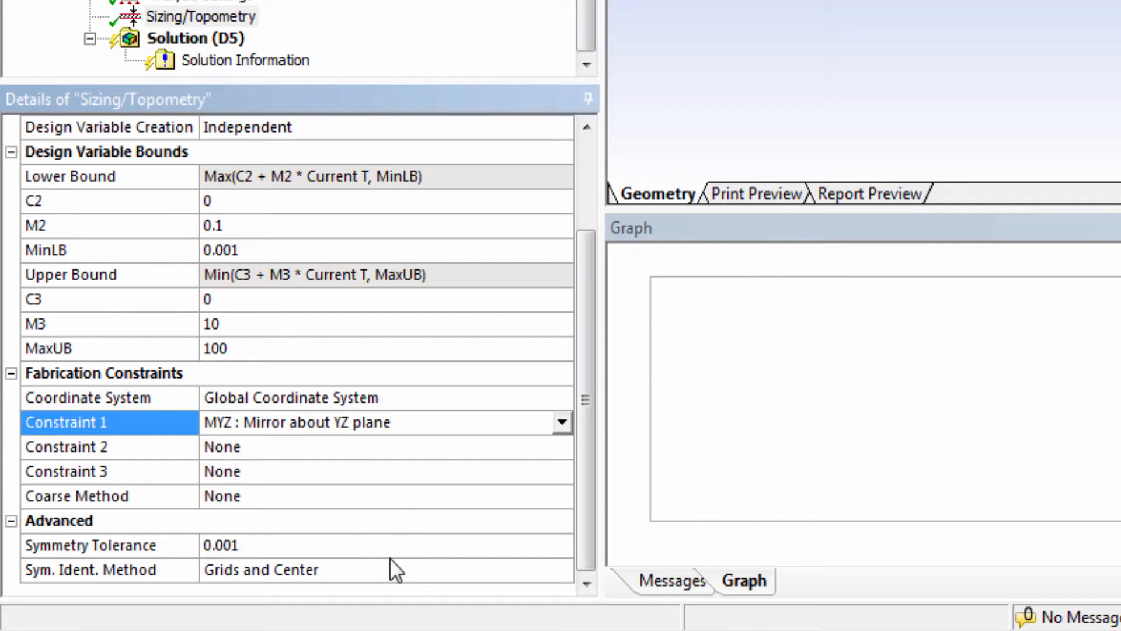
{"action": "left_click", "coordinate": [348, 502]}
{"action": "left_click", "coordinate": [561, 495]}
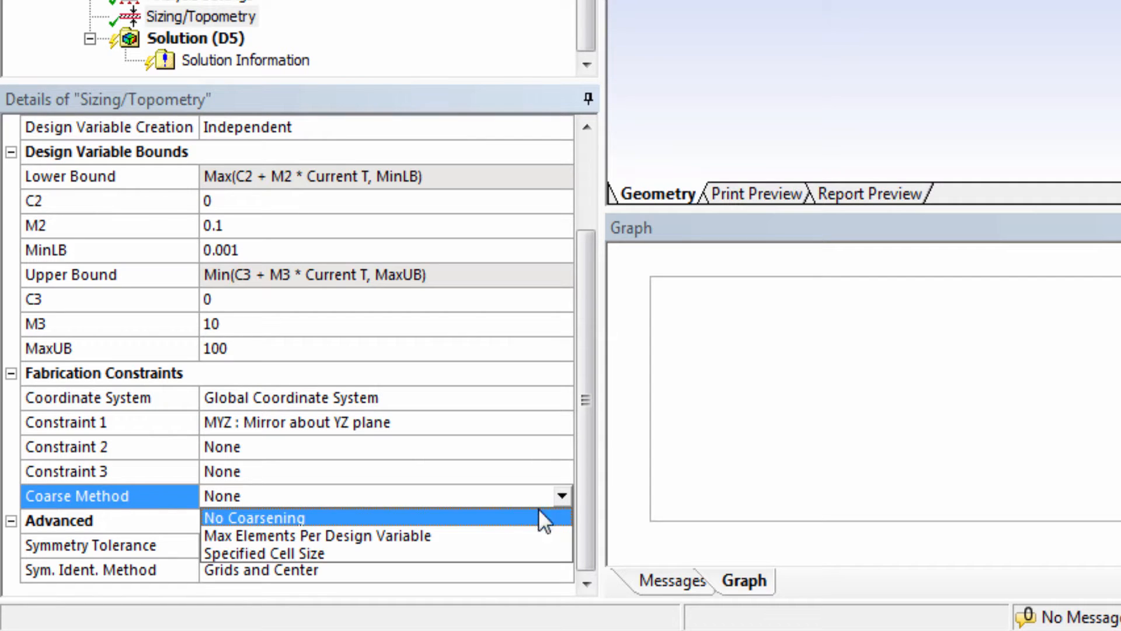
{"action": "left_click", "coordinate": [299, 553]}
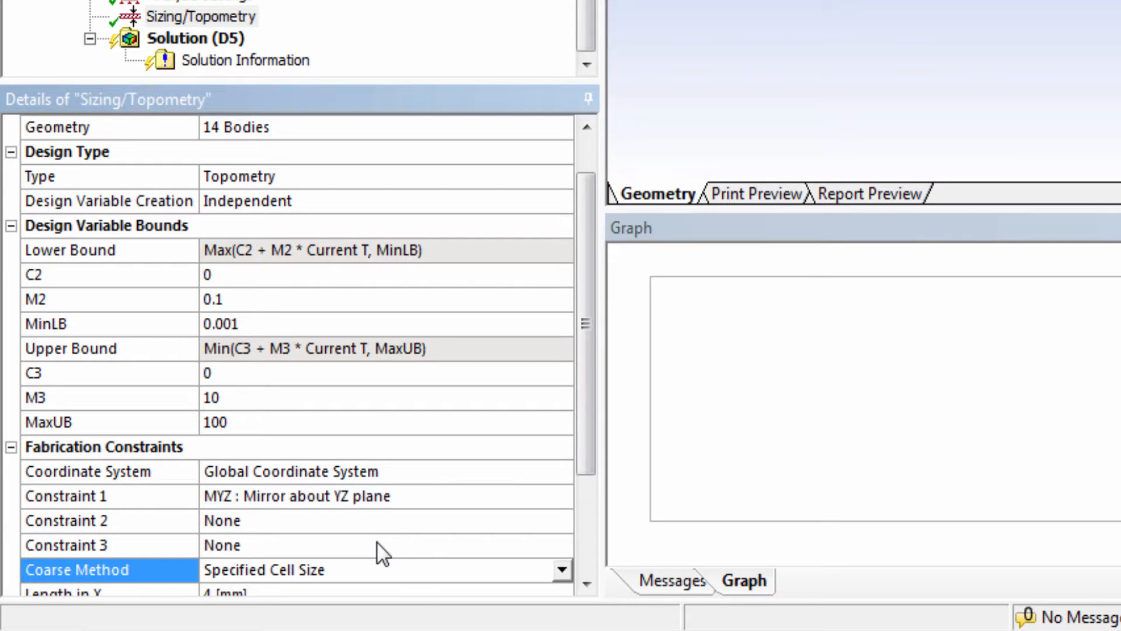
Set the coarsening cell size to 1000 mm in X, 3 mm in Y and 2.5 mm in Z
{"action": "scroll", "coordinate": [399, 501], "scroll_direction": "down", "scroll_amount": 2}
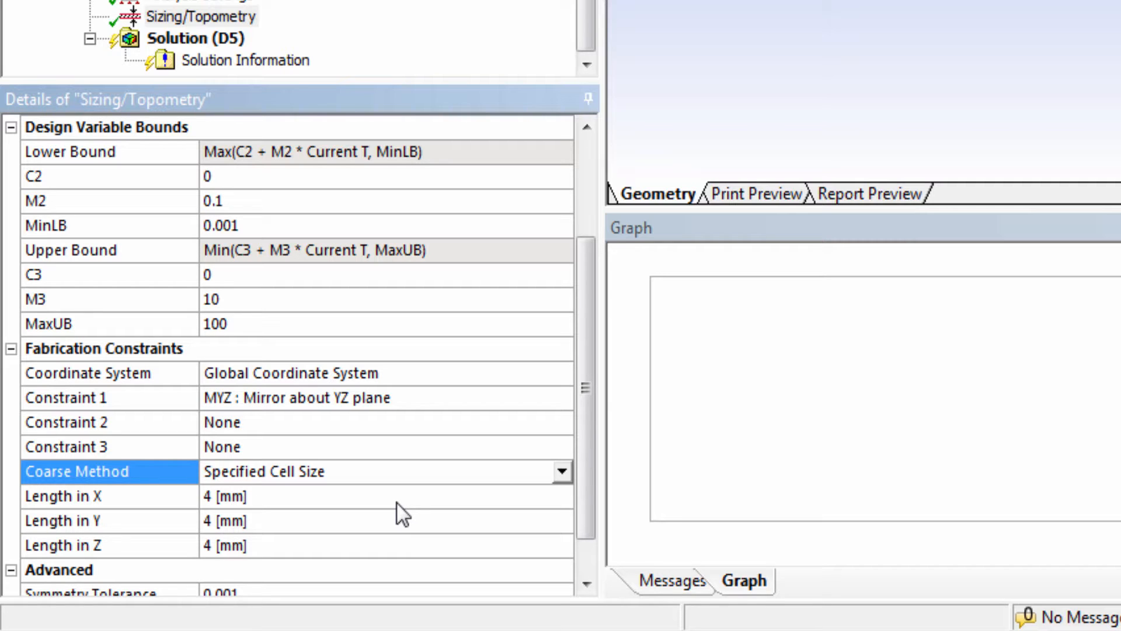
{"action": "left_click", "coordinate": [340, 494]}
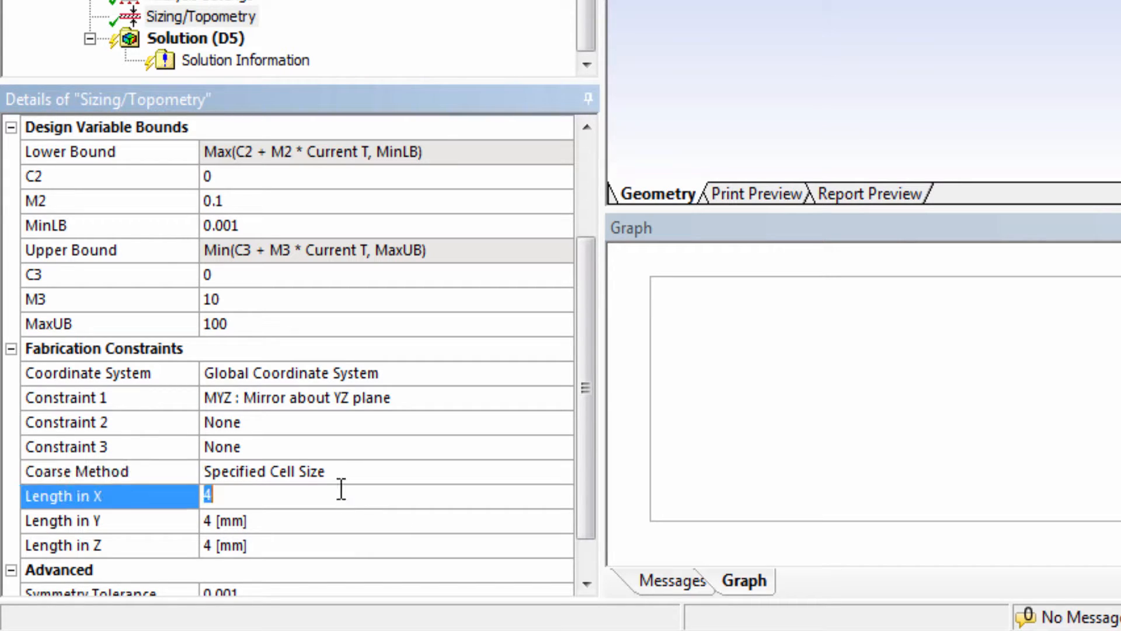
{"action": "type", "text": "1000"}
{"action": "left_click", "coordinate": [280, 519]}
{"action": "scroll", "coordinate": [289, 524], "scroll_direction": "down", "scroll_amount": 1}
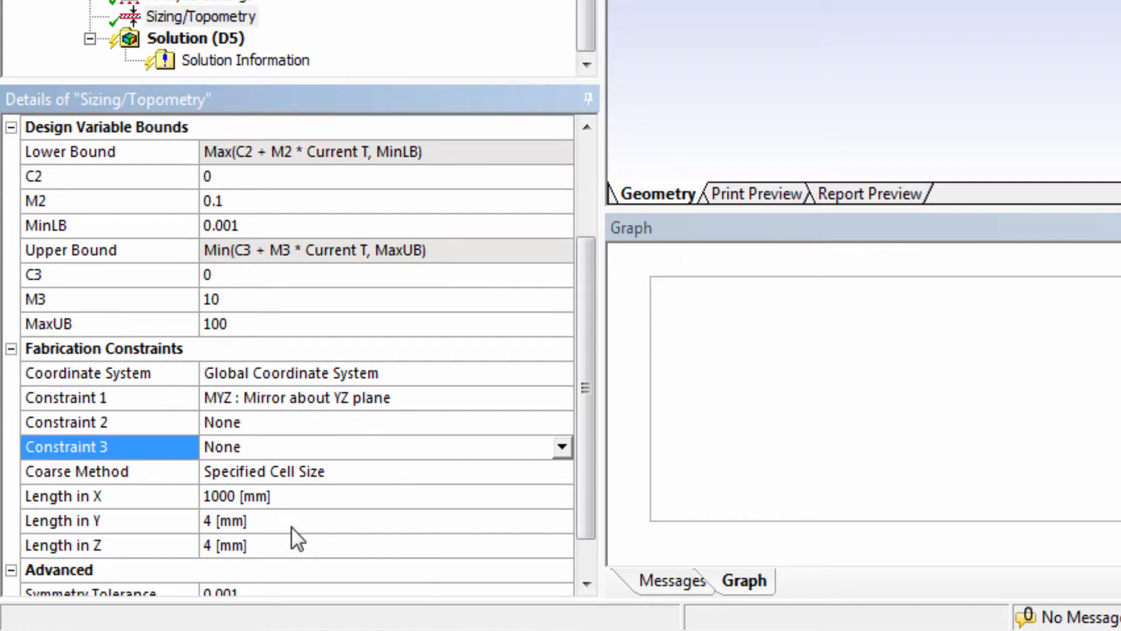
{"action": "left_click", "coordinate": [260, 513]}
{"action": "type", "text": "3"}
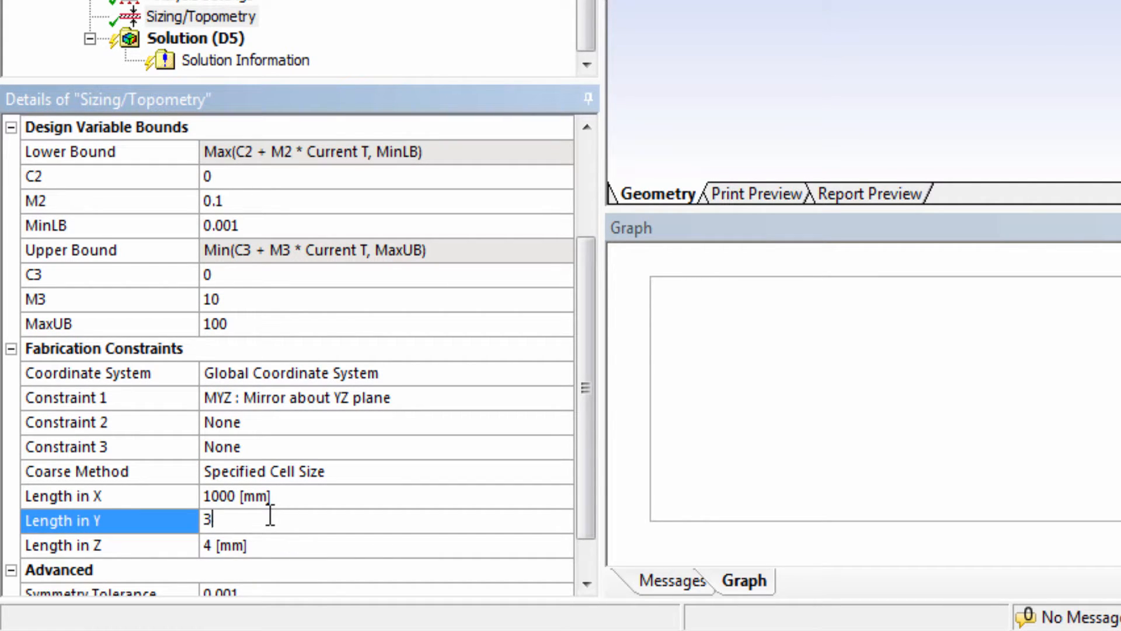
{"action": "key", "text": "Return"}
{"action": "scroll", "coordinate": [265, 581], "scroll_direction": "down", "scroll_amount": 1}
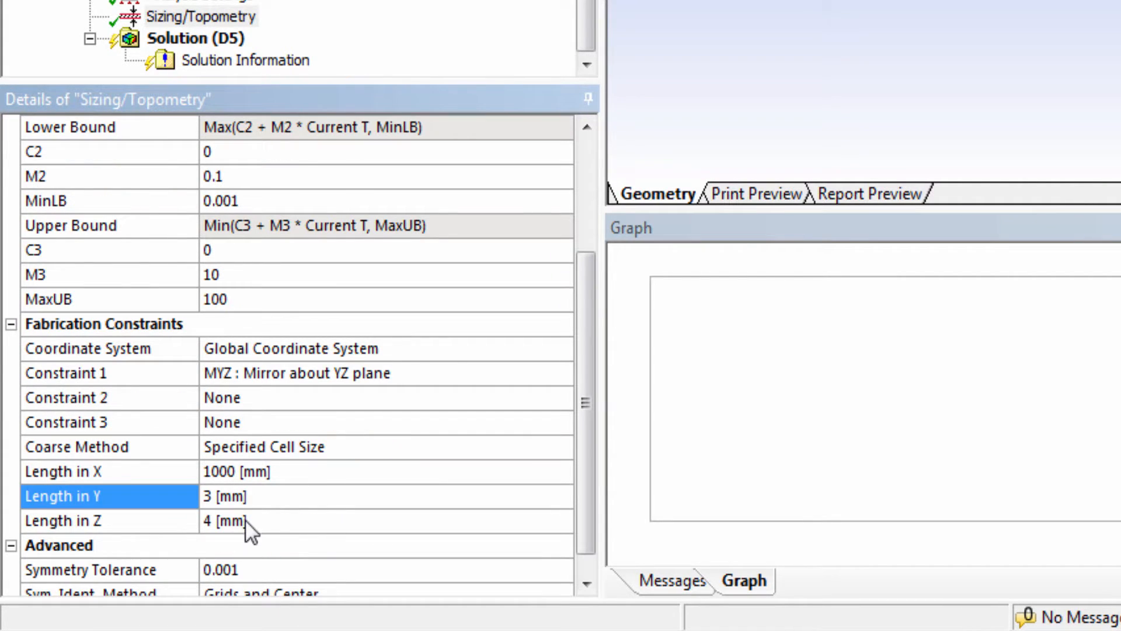
{"action": "left_click", "coordinate": [262, 520]}
{"action": "type", "text": "2.5"}
{"action": "key", "text": "Return"}
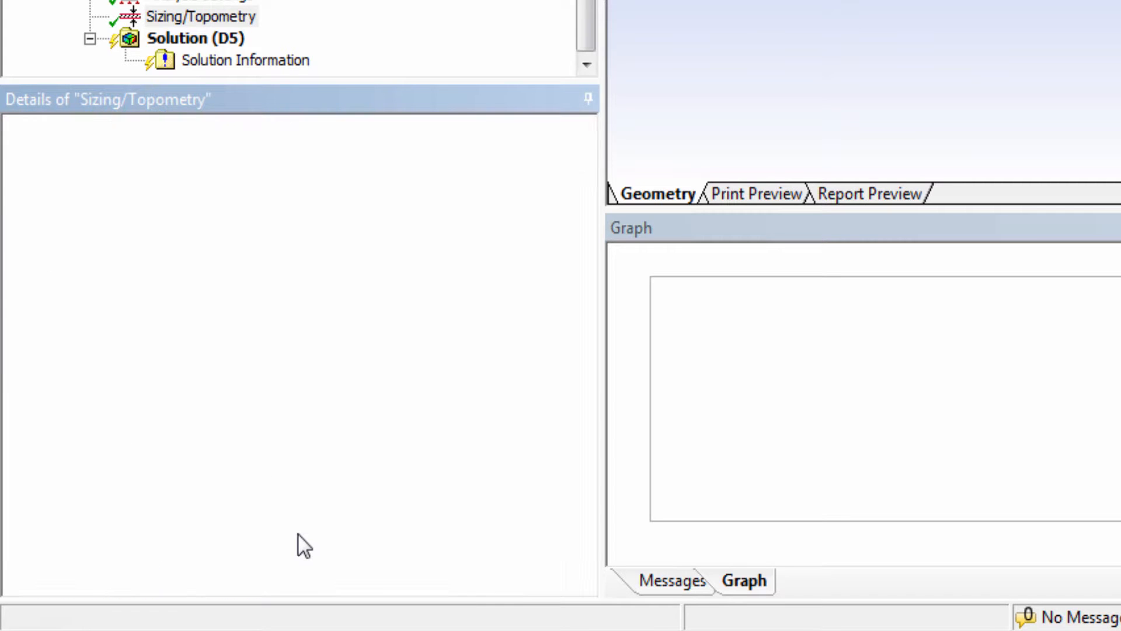
{"action": "scroll", "coordinate": [340, 523], "scroll_direction": "down", "scroll_amount": 1}
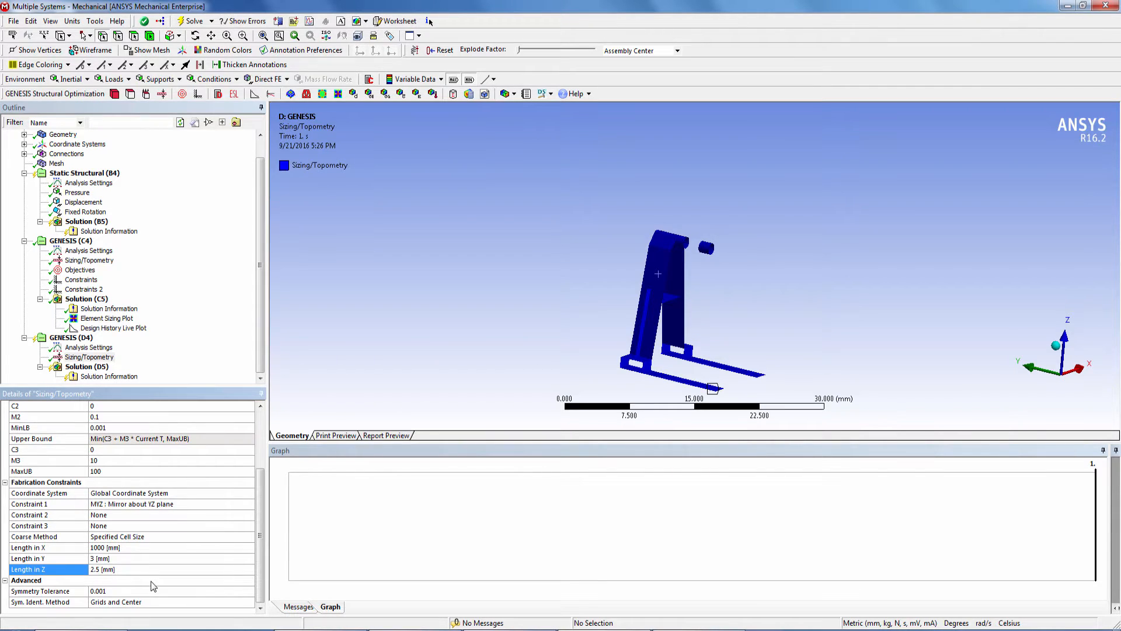
Copy Objectives, Constraints and Constraints 2 from GENESIS (C4) into GENESIS (D4)
{"action": "left_click", "coordinate": [80, 270]}
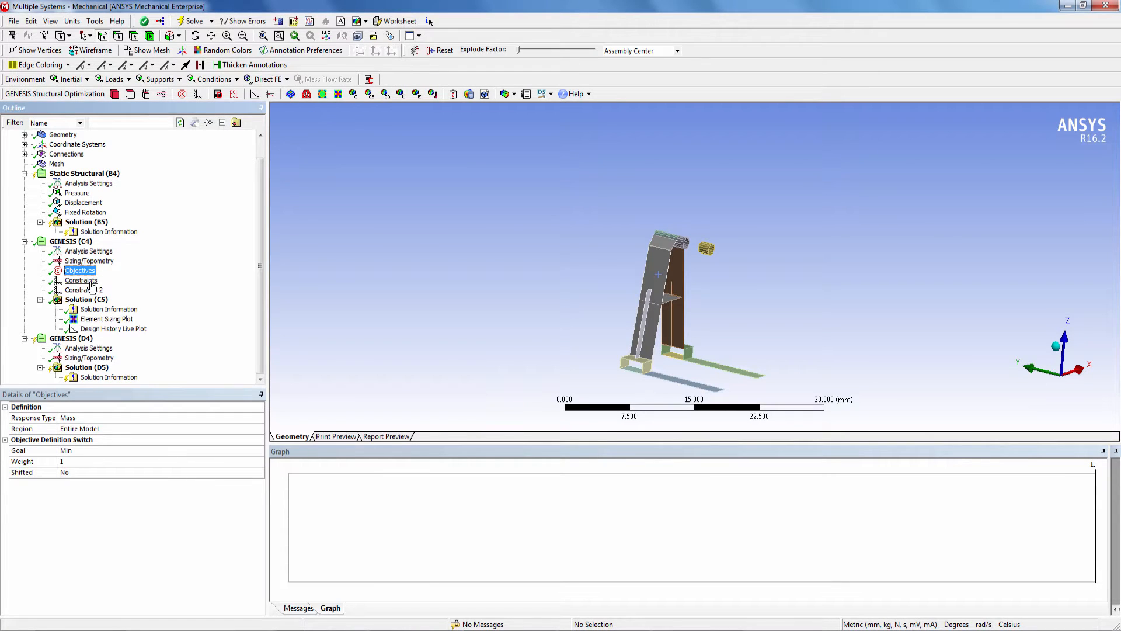
{"action": "left_click", "coordinate": [85, 290], "text": "shift"}
{"action": "right_click", "coordinate": [87, 284]}
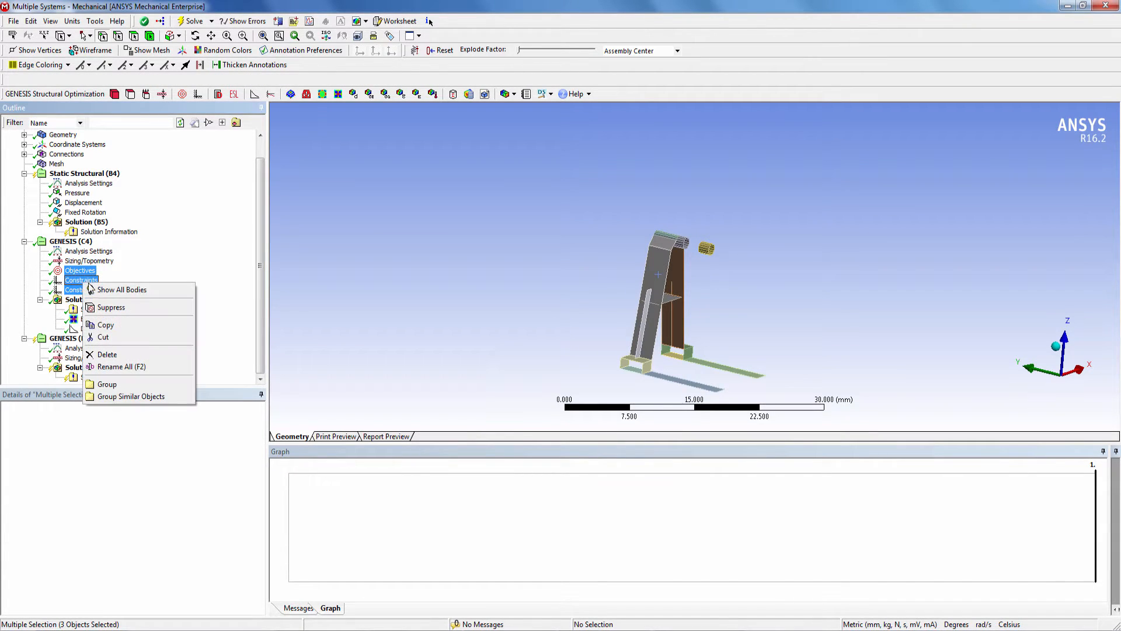
{"action": "left_click", "coordinate": [105, 324]}
{"action": "right_click", "coordinate": [82, 338]}
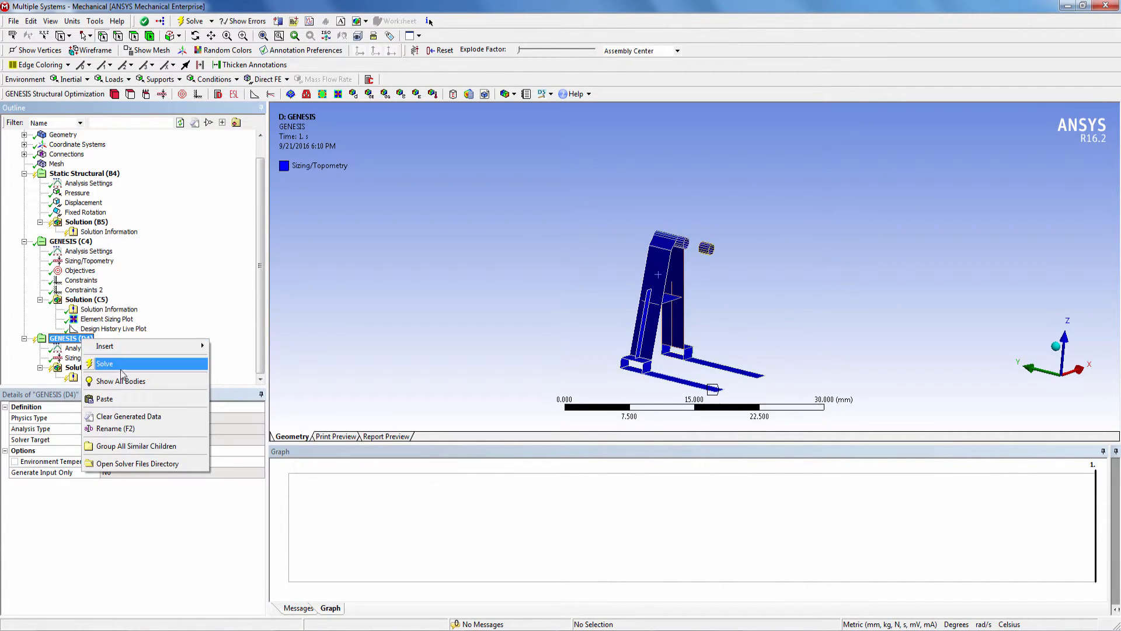
{"action": "left_click", "coordinate": [119, 399]}
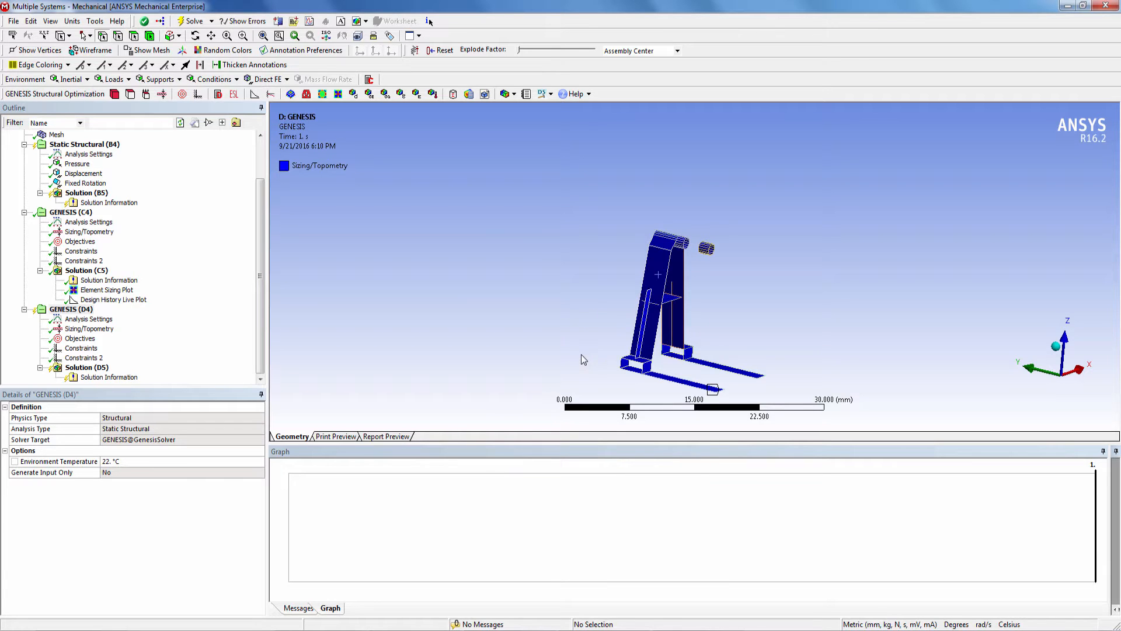
Add an Element Sizing Plot and a Design History Live Plot to Solution (D5)
{"action": "right_click", "coordinate": [97, 369]}
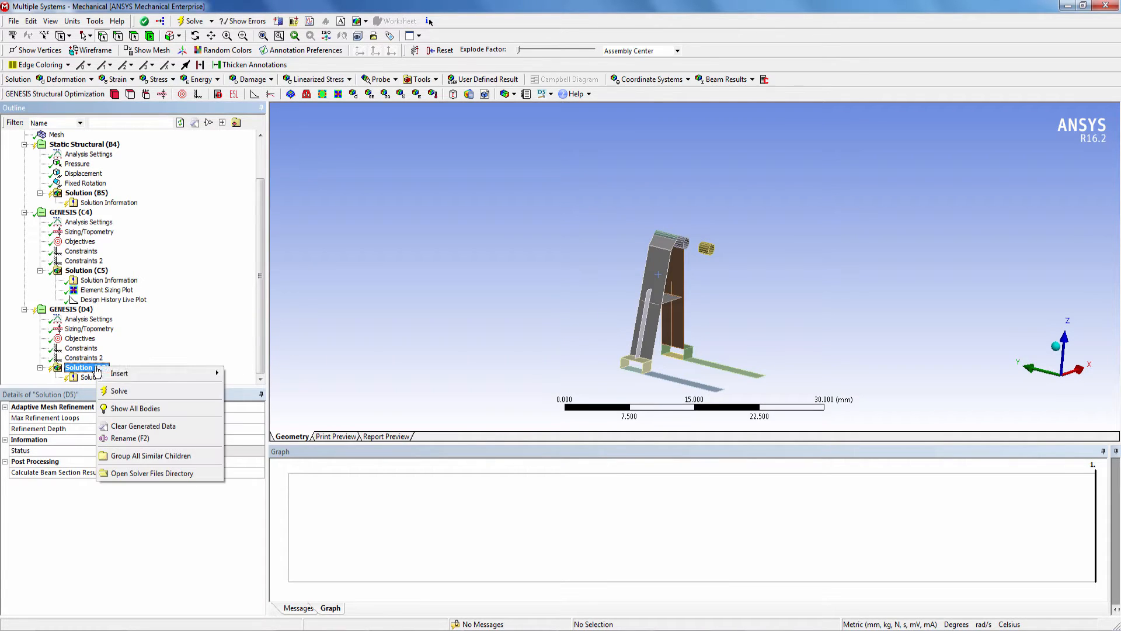
{"action": "mouse_move", "coordinate": [133, 374]}
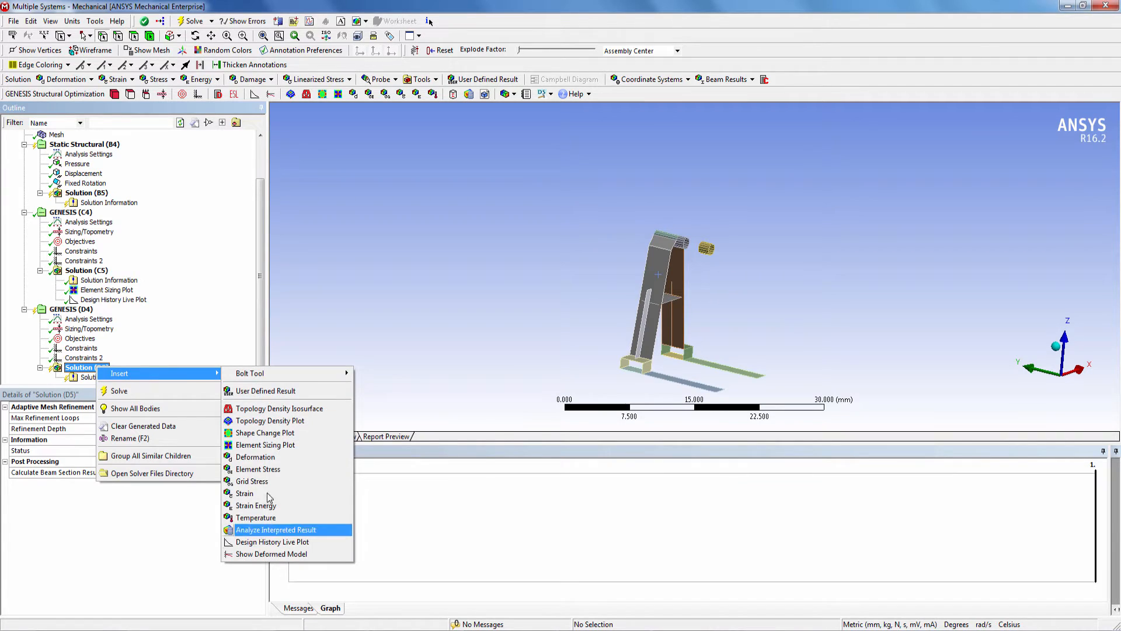
{"action": "left_click", "coordinate": [280, 445]}
{"action": "left_click", "coordinate": [88, 358]}
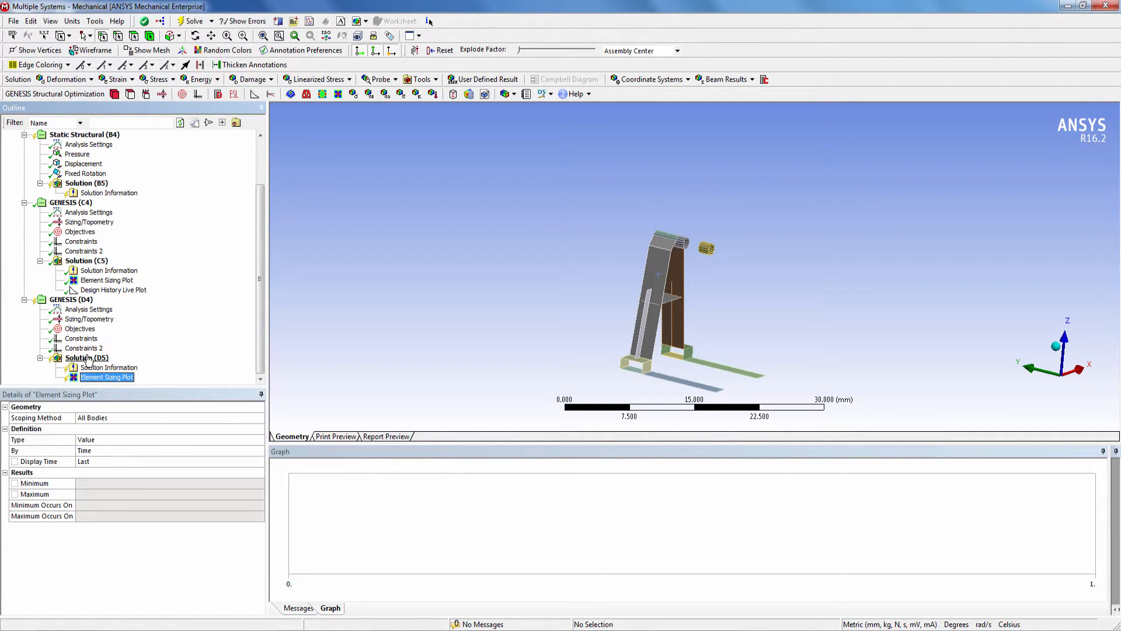
{"action": "right_click", "coordinate": [91, 358]}
{"action": "mouse_move", "coordinate": [142, 368]}
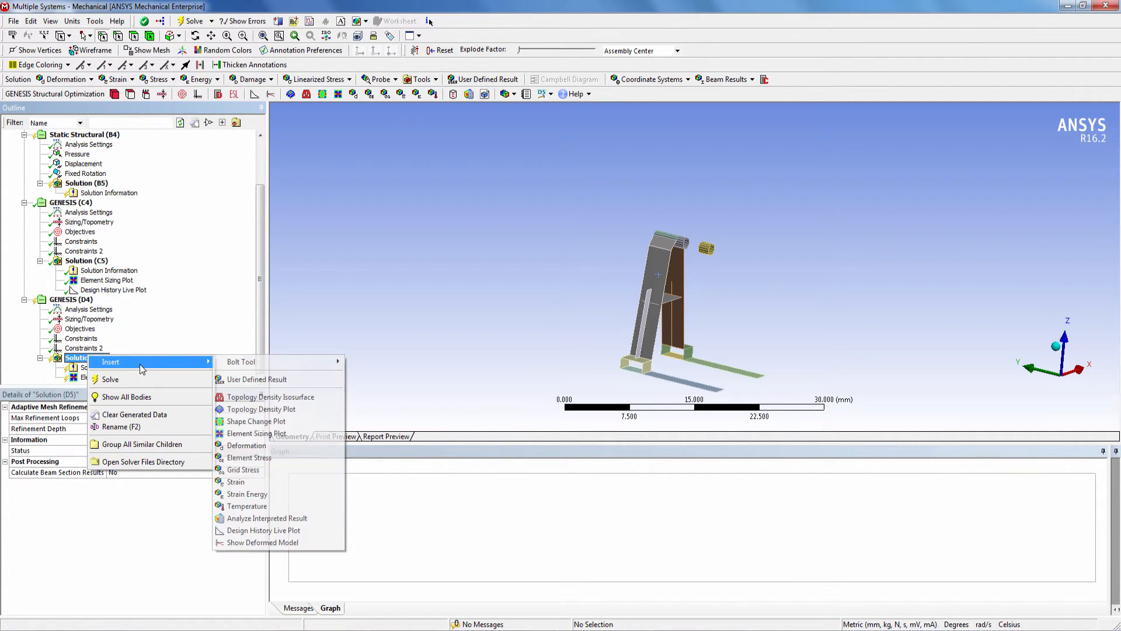
{"action": "left_click", "coordinate": [262, 531]}
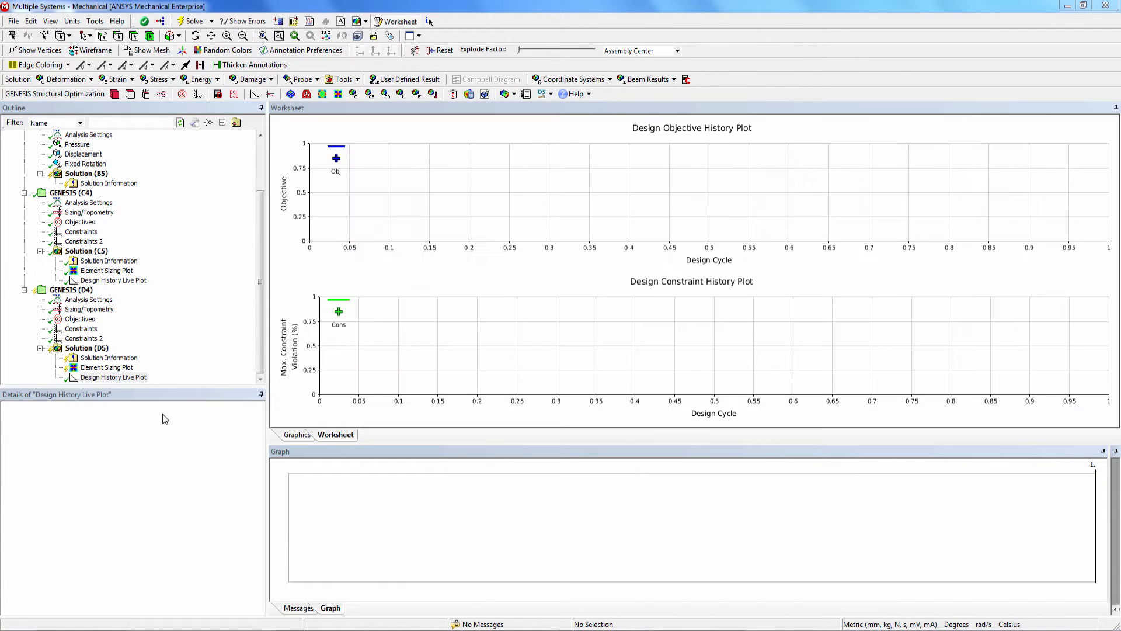
Solve the topometry optimization from Solution (D5)
{"action": "left_click", "coordinate": [86, 349]}
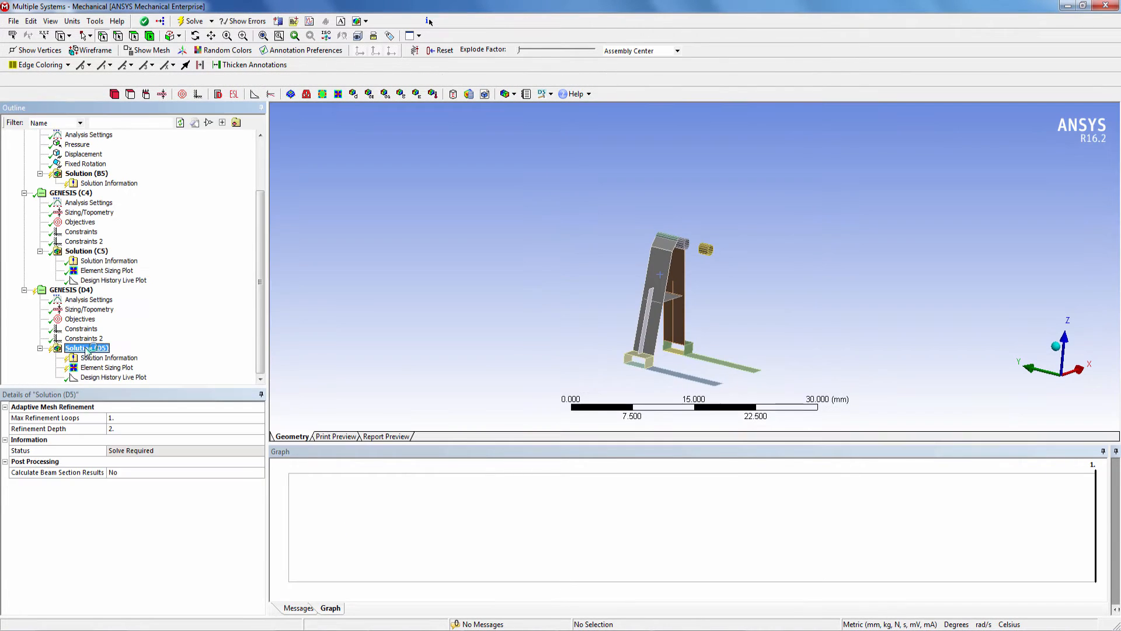
{"action": "right_click", "coordinate": [87, 349]}
{"action": "left_click", "coordinate": [108, 372]}
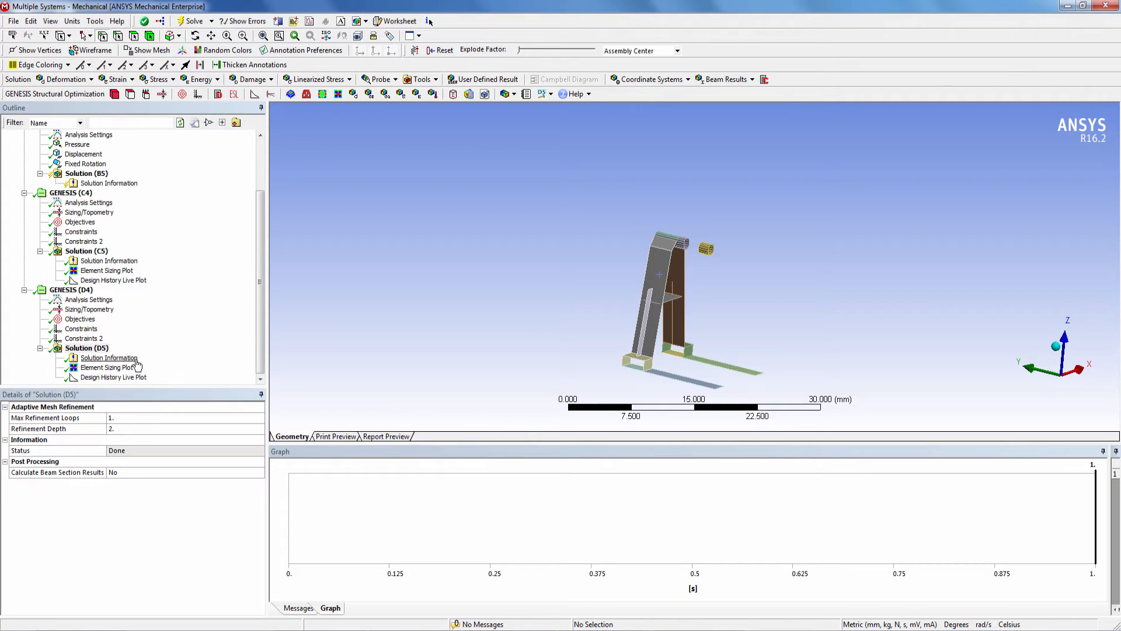
Examine the design cycle history at the end of the Solution (D5) solver output
{"action": "left_click", "coordinate": [108, 358]}
{"action": "left_click_drag", "start_coordinate": [1113, 137], "coordinate": [1107, 404]}
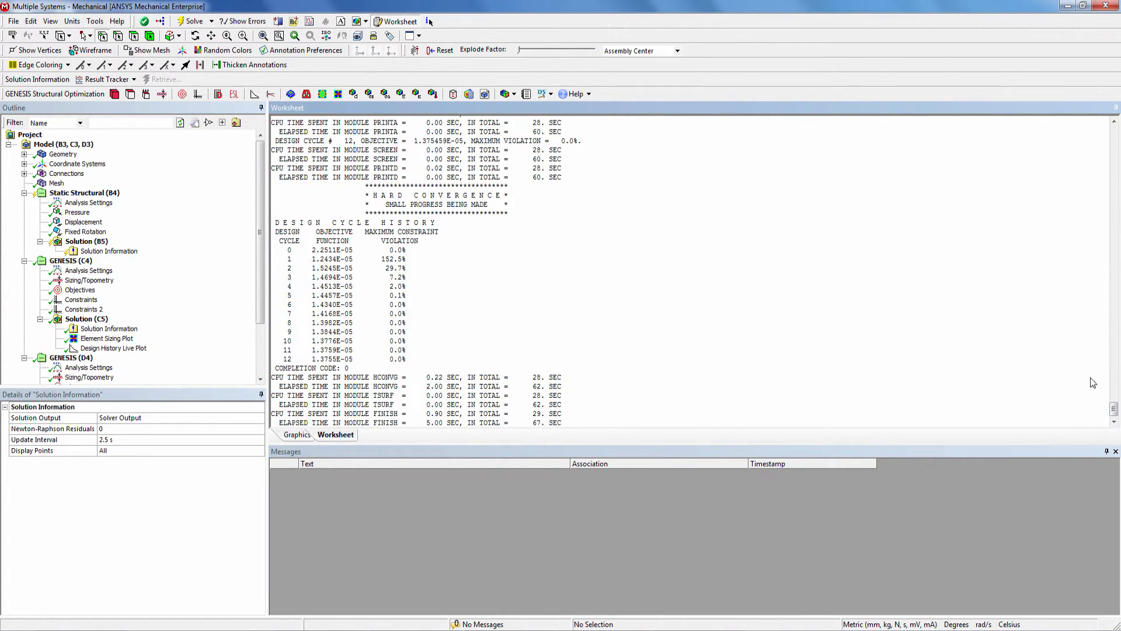